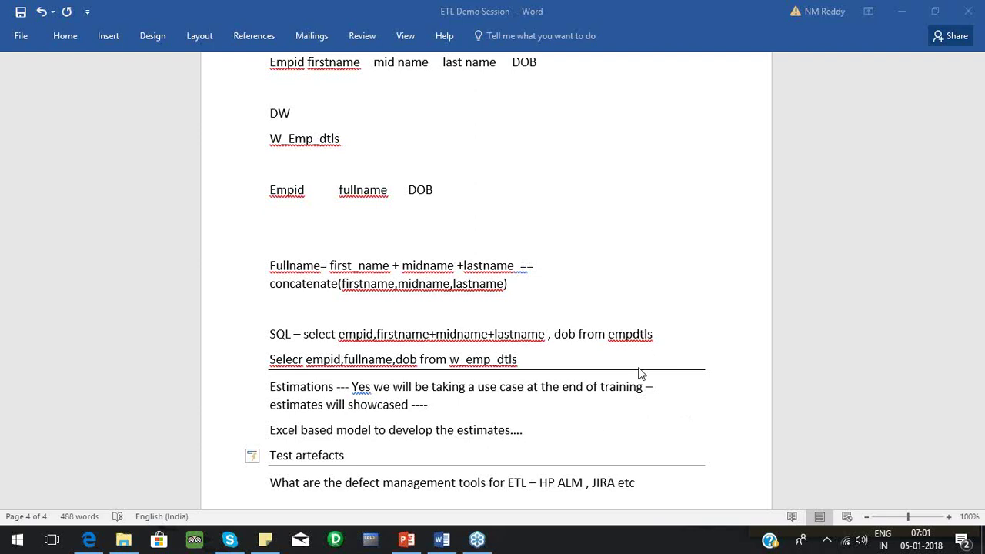
Launch PowerCenter Designer from the taskbar so its start page lists the Rep_Dev folder.
left_click(333, 542)
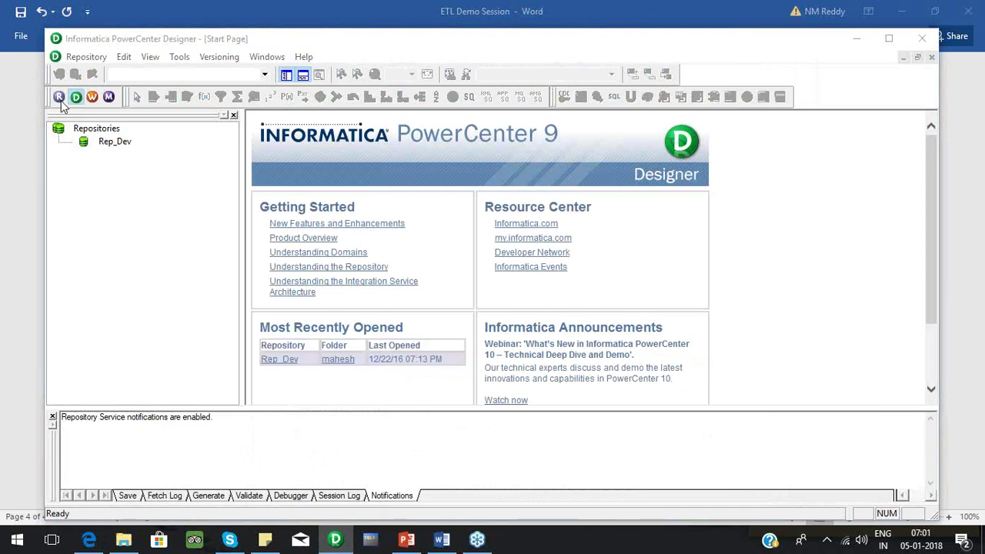
left_click(59, 97)
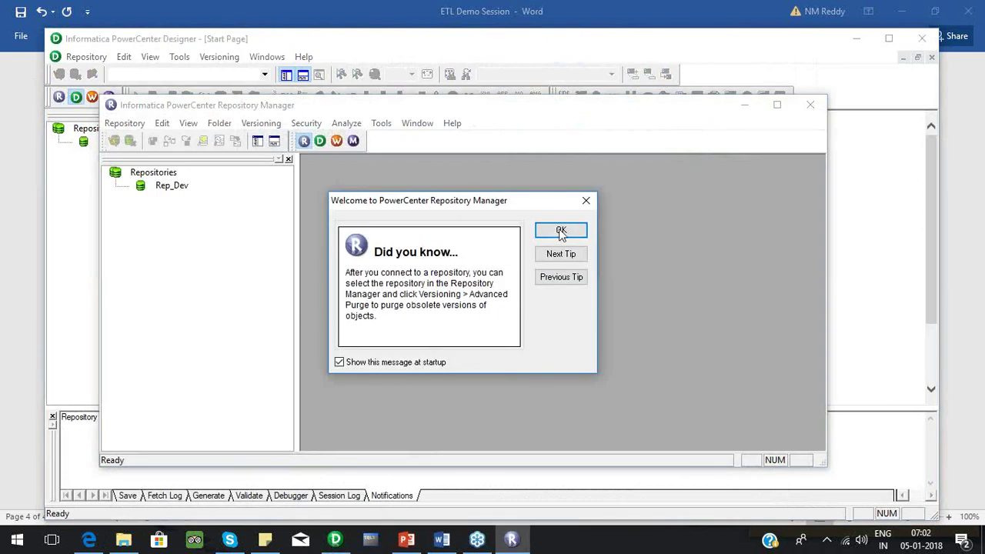
left_click(561, 230)
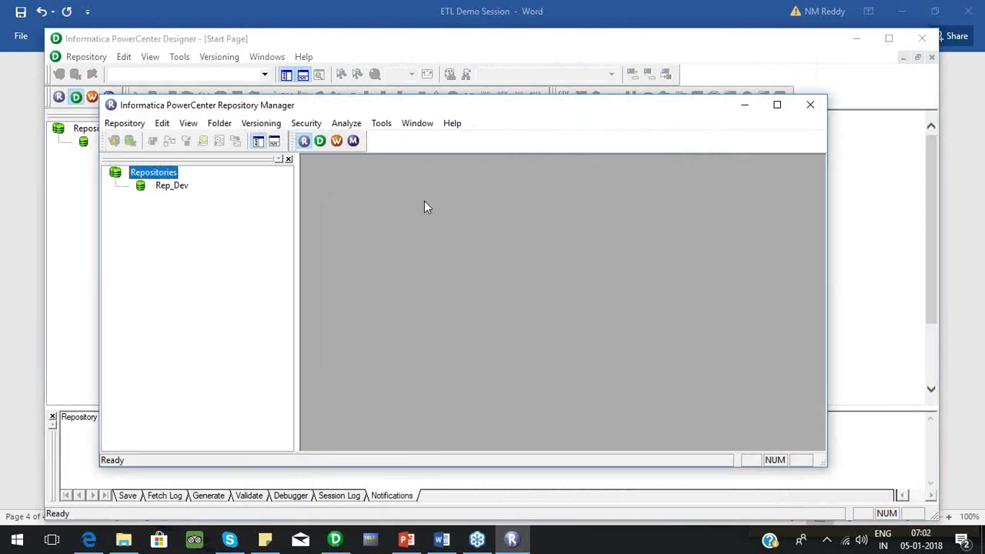
left_click(175, 187)
right_click(175, 188)
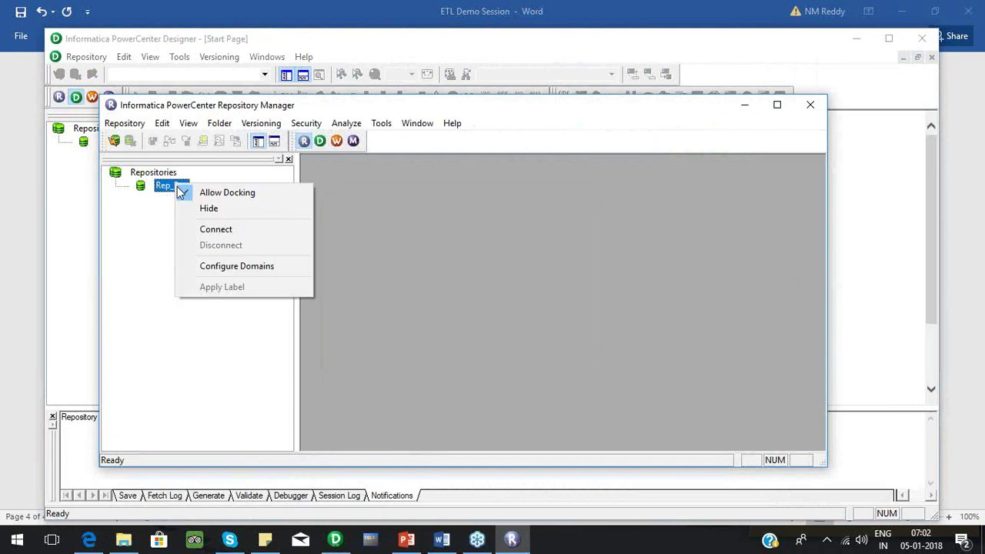
left_click(206, 231)
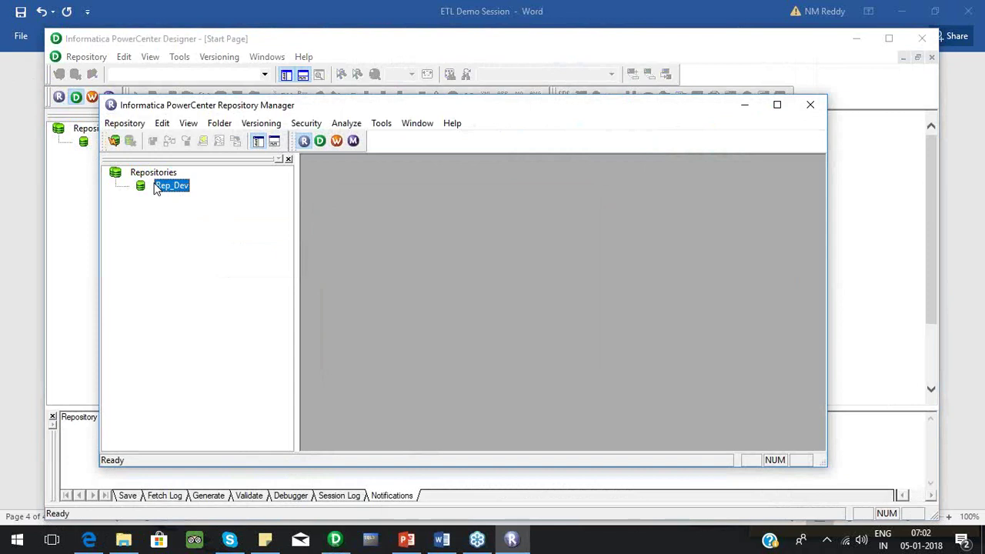
double_click(158, 189)
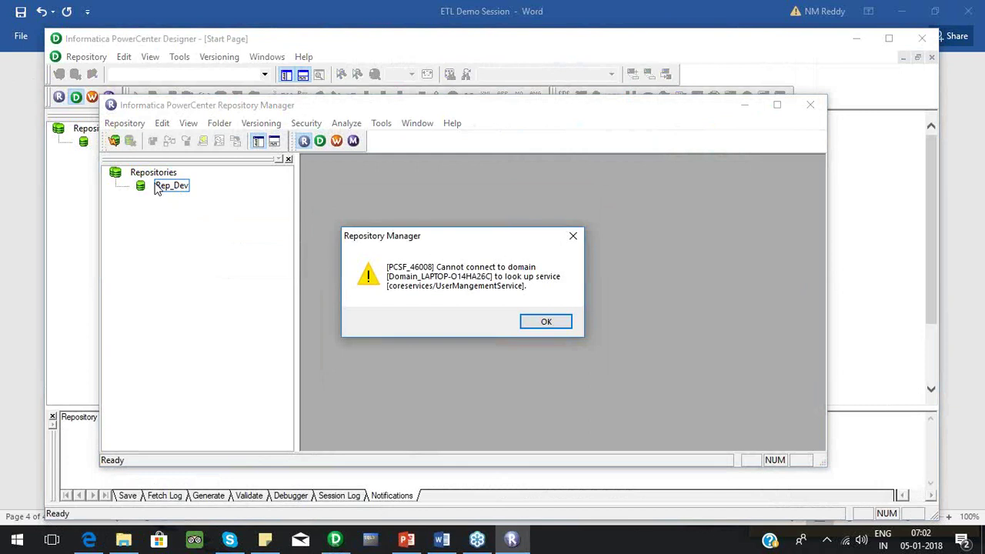
left_click(539, 320)
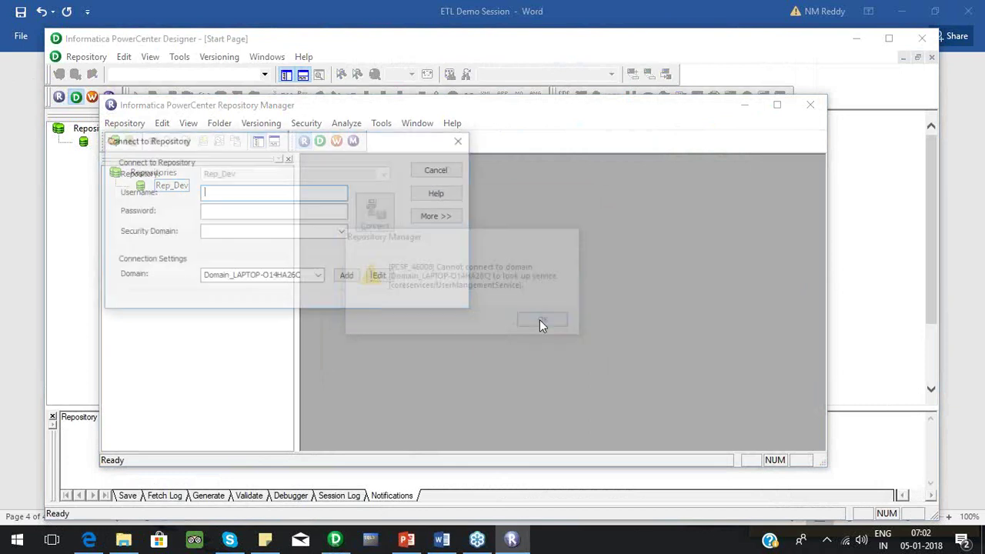
left_click(446, 175)
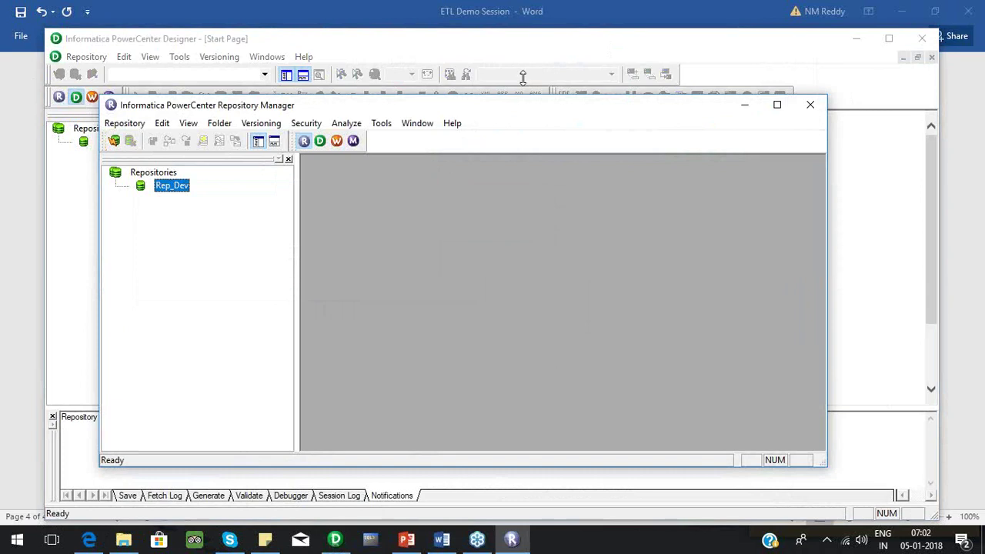
left_click_drag(524, 106, 431, 57)
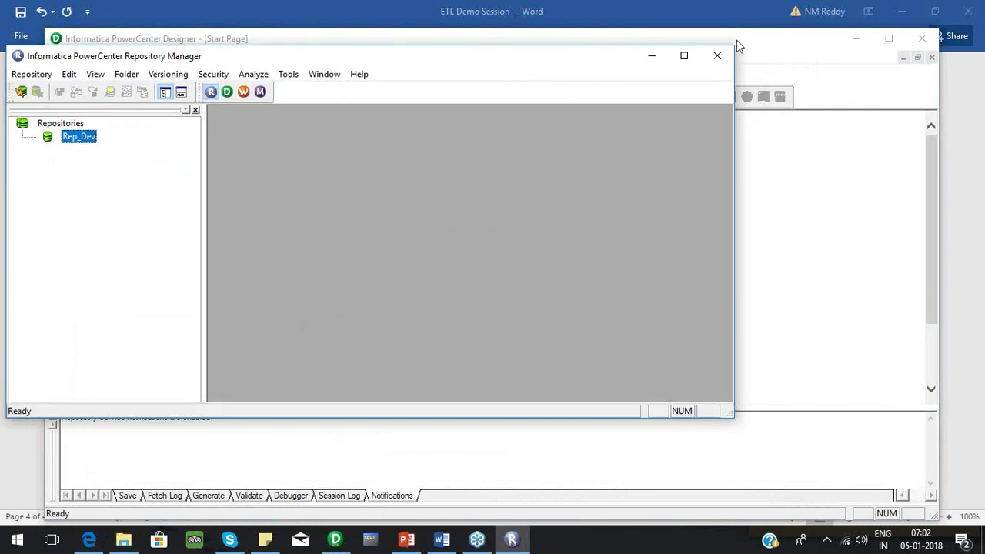
left_click(719, 56)
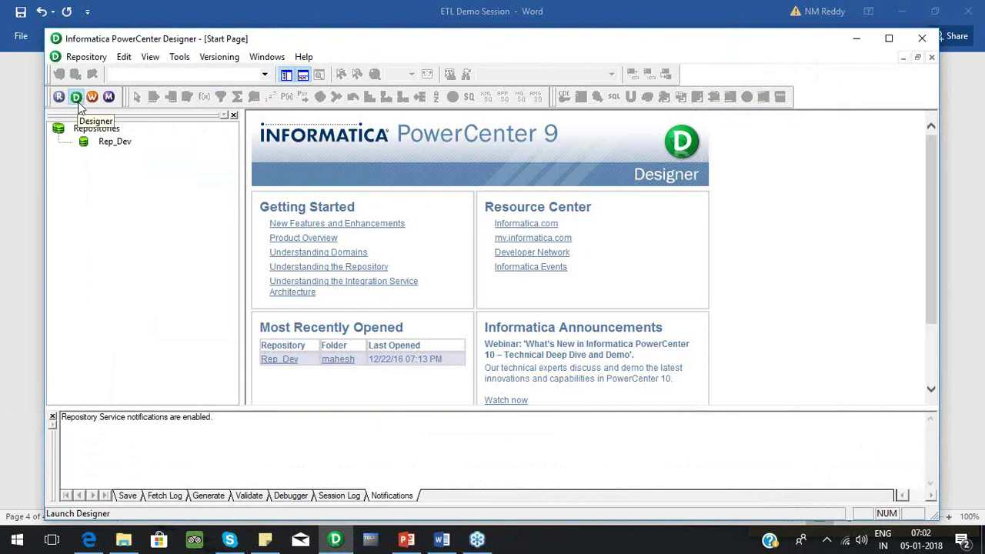
Launch Workflow Manager from the toolbar and dismiss the Did you know tip.
left_click(91, 97)
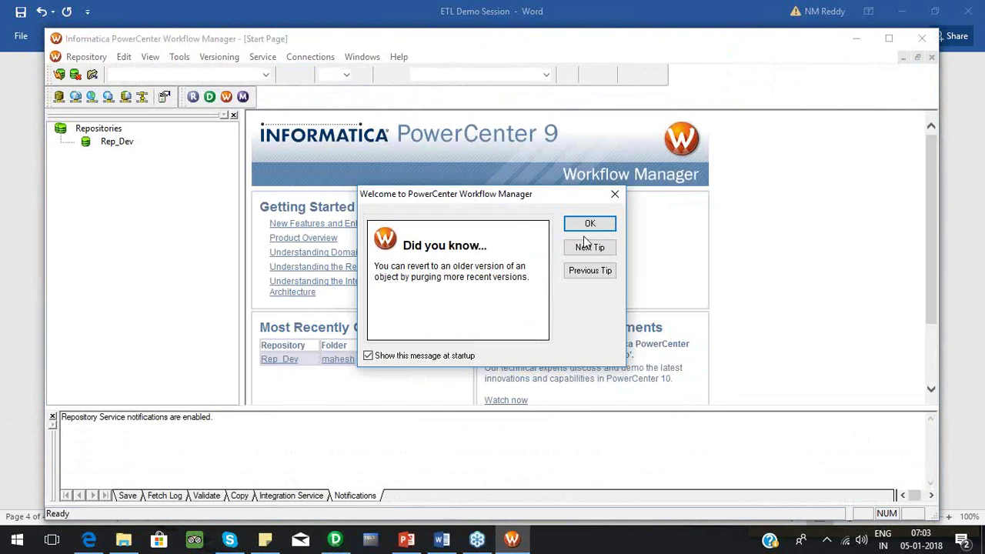
left_click(590, 225)
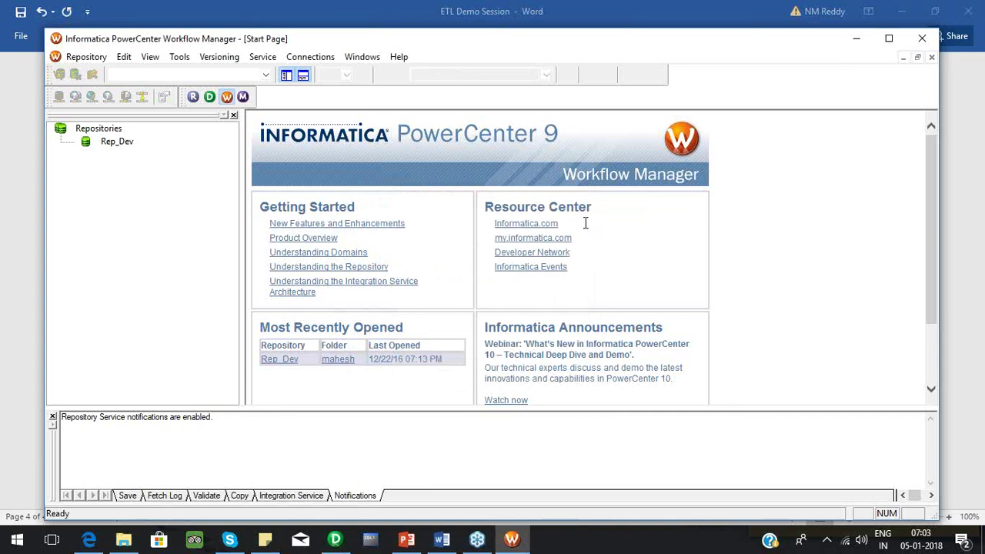
Launch Workflow Monitor, dismiss its tip and maximize the window.
left_click(244, 101)
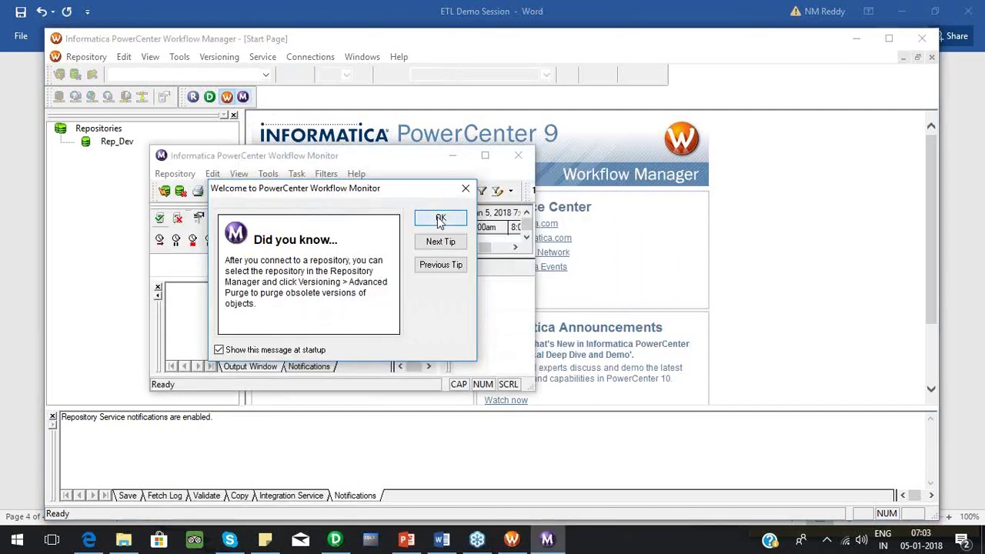
left_click(440, 218)
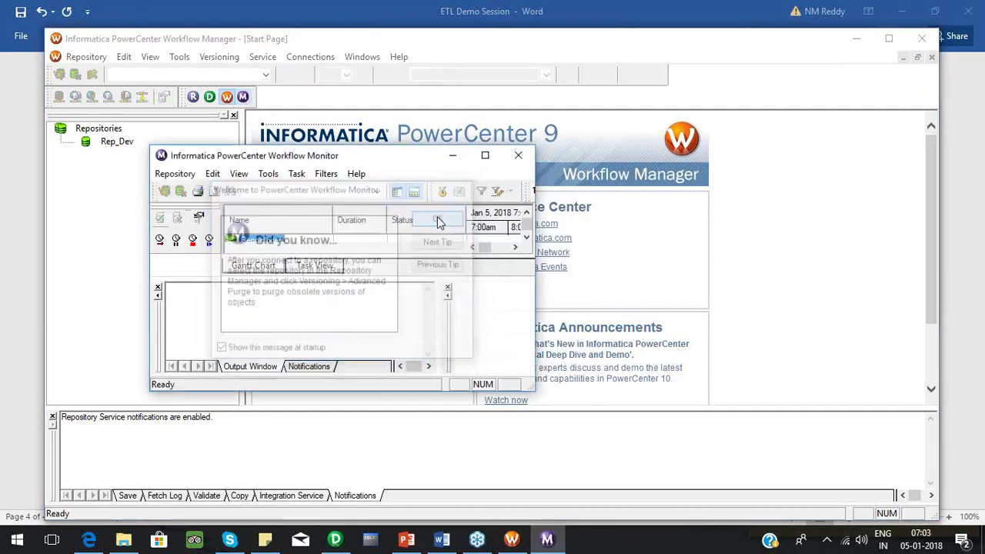
left_click(485, 156)
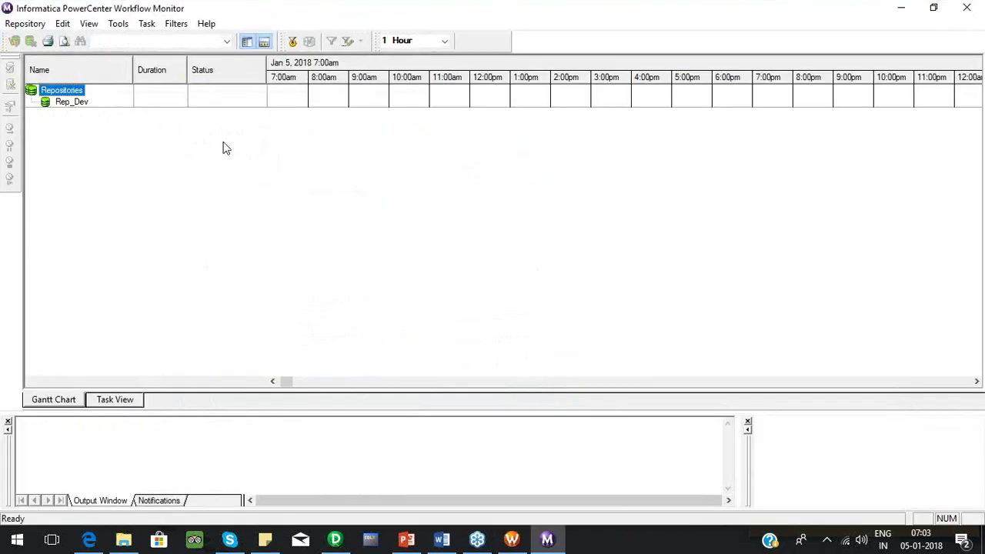
Keep the 1 Hour time scale, select Rep_Dev and show the Task View.
right_click(73, 103)
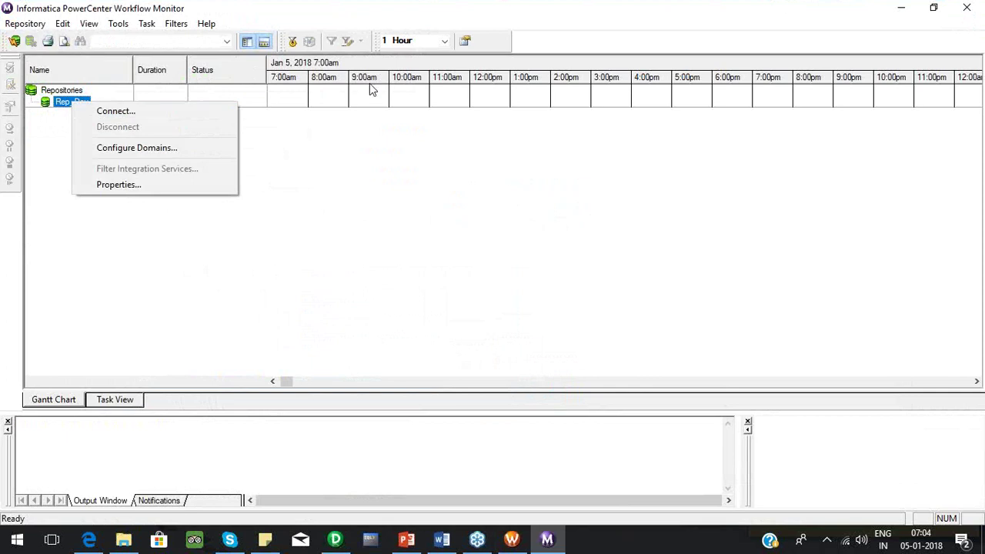
left_click(282, 89)
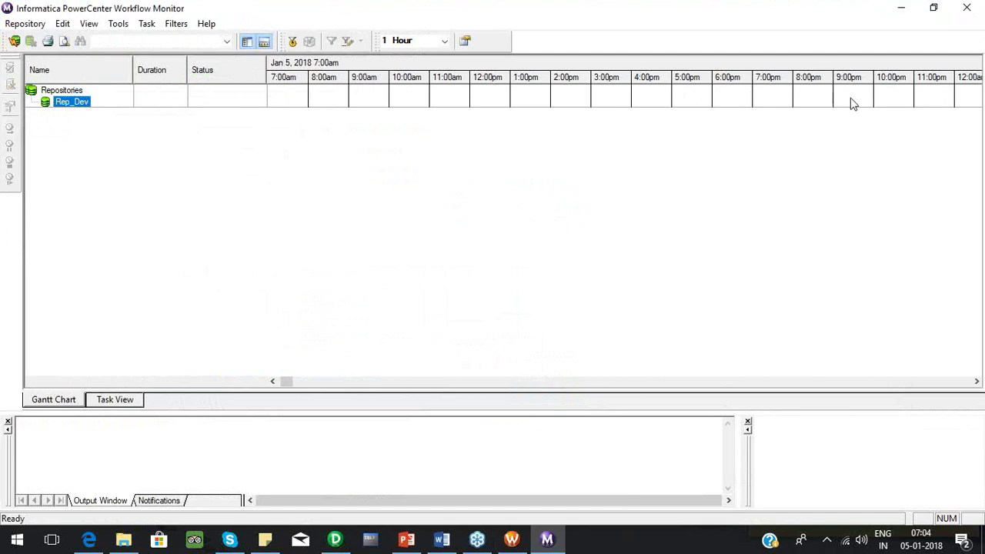
left_click(445, 42)
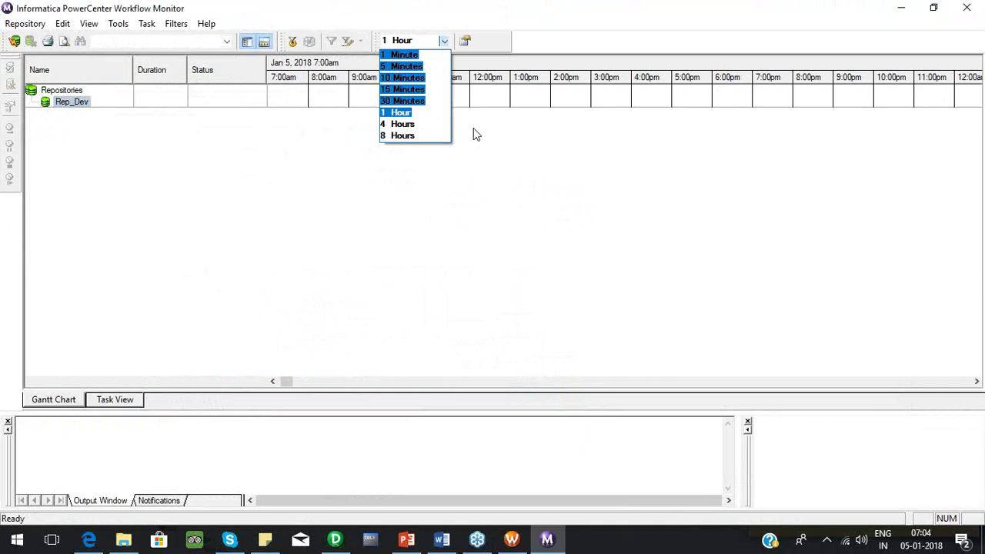
left_click(80, 103)
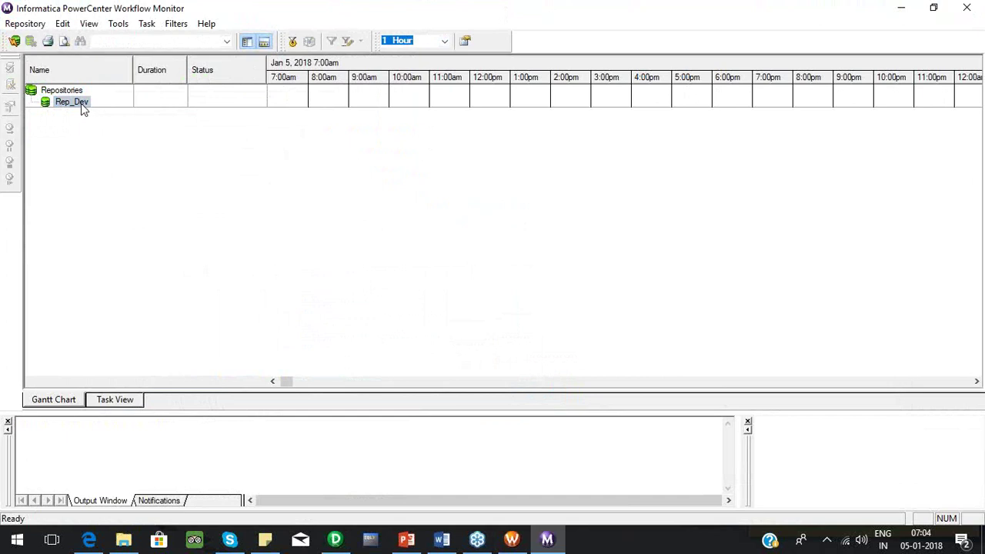
left_click(78, 104)
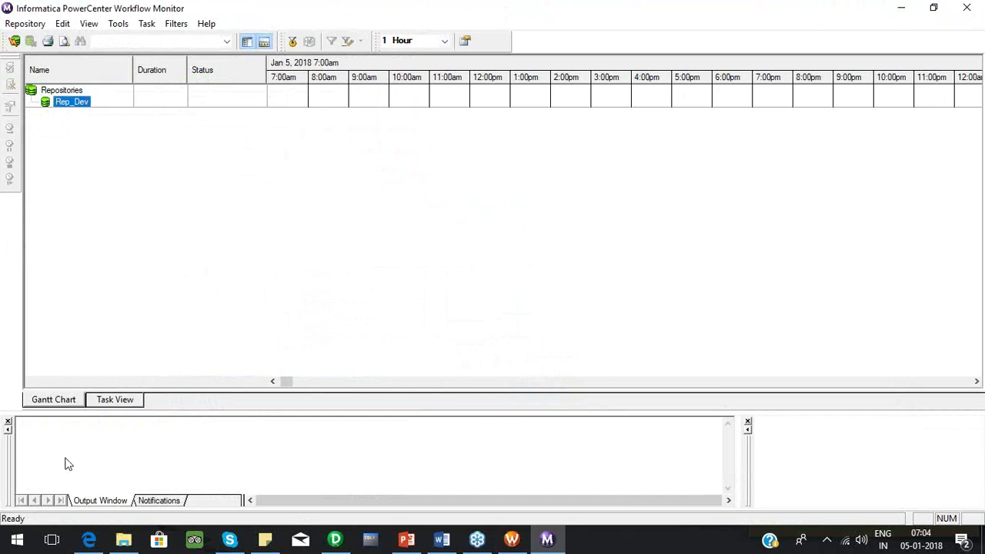
left_click(103, 400)
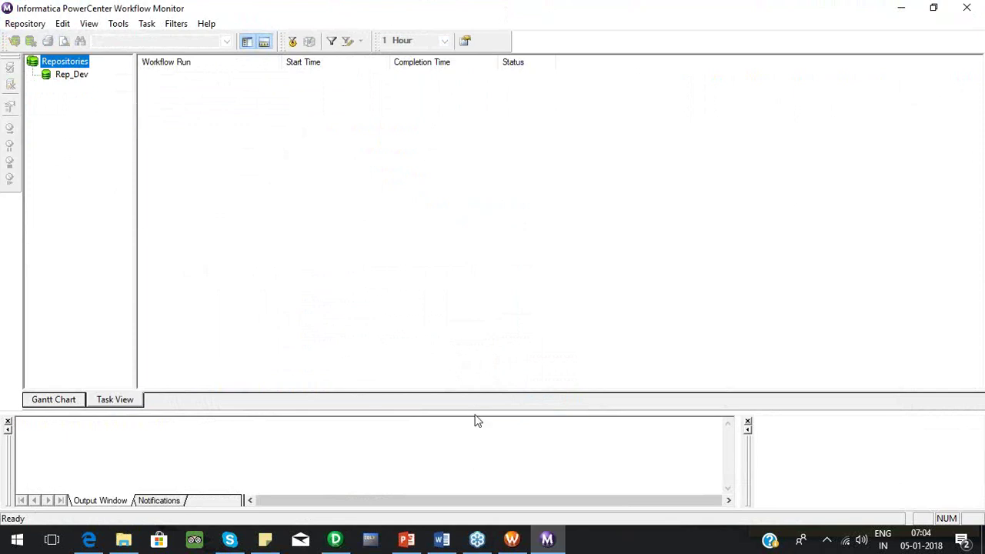
Enlarge the output pane, then bring the ETL Testing-Demo presentation to the front.
left_click_drag(477, 413, 475, 321)
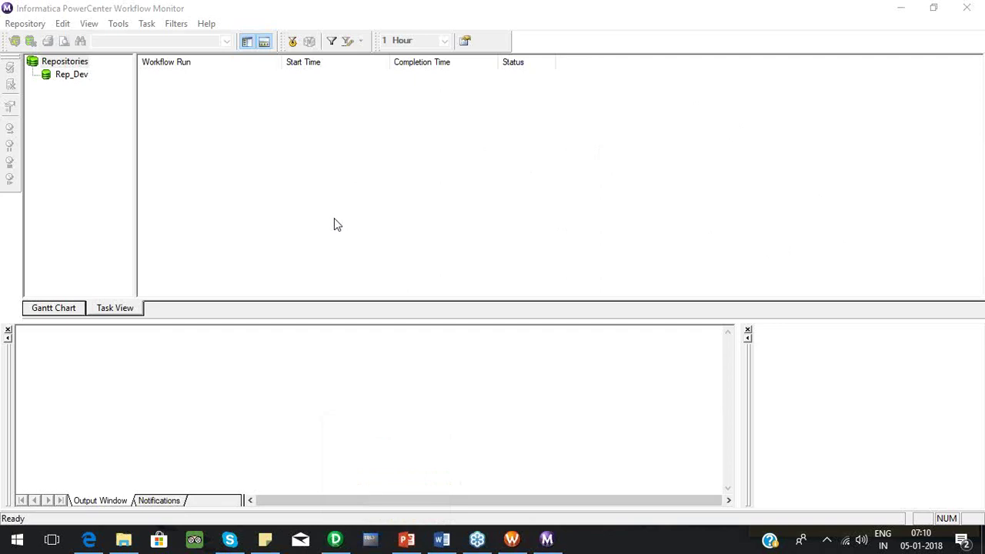
left_click(417, 545)
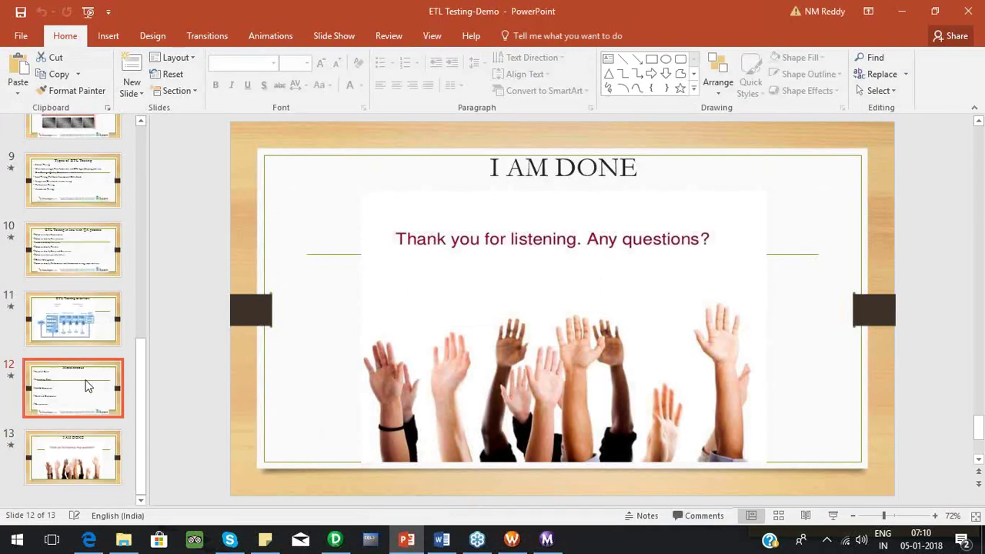
left_click(88, 387)
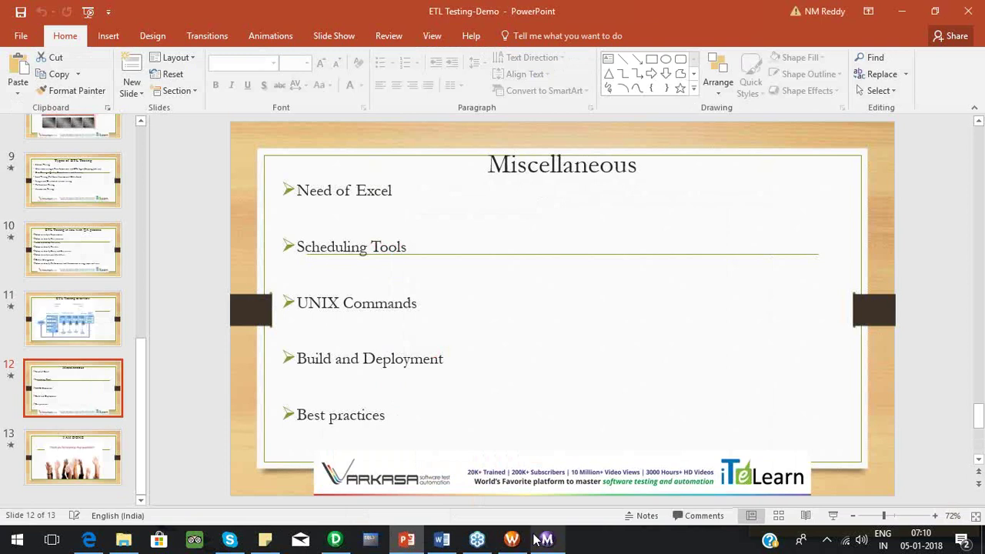
mouse_move(529, 545)
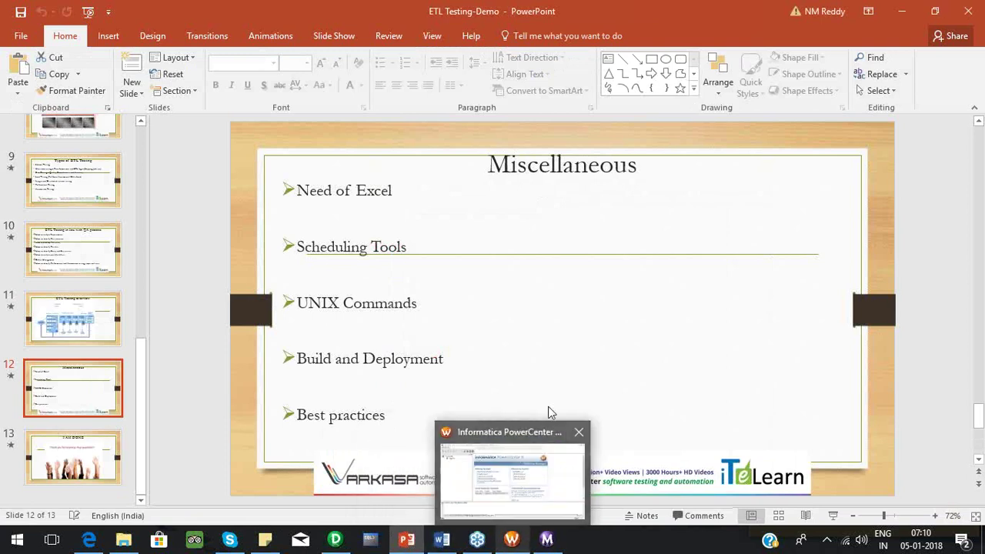
left_click(603, 365)
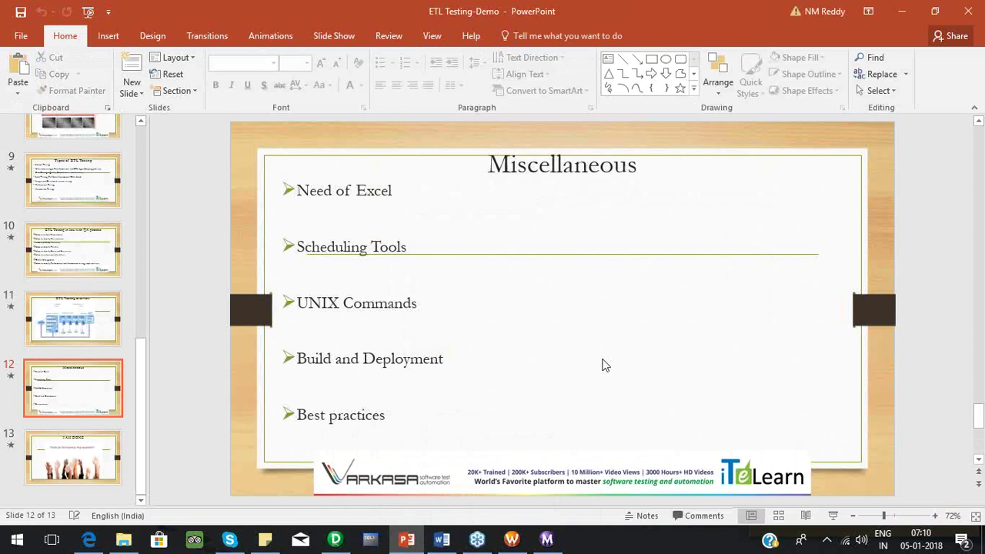
mouse_move(495, 536)
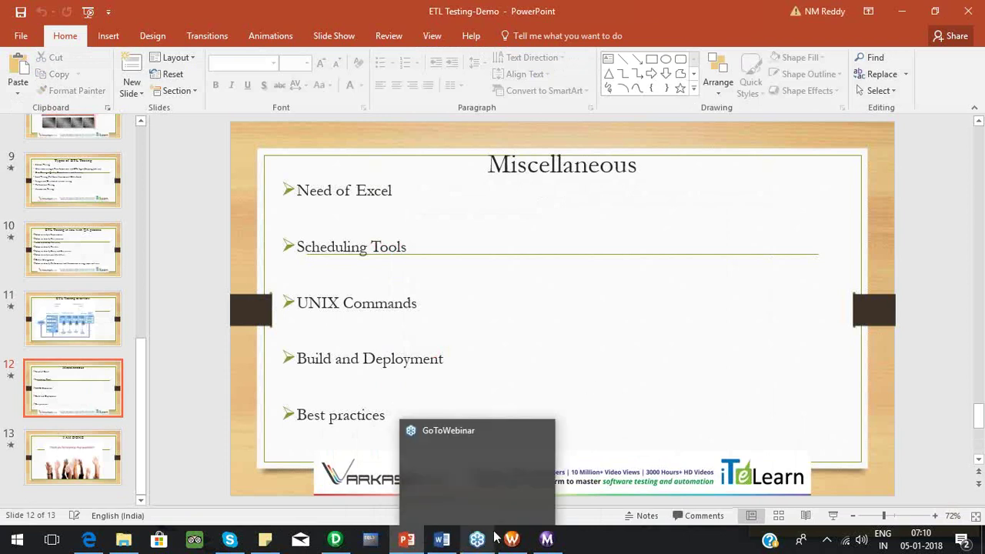
Add a 'Testing perspective' note on showcasing good practices for analysing existing mappings.
left_click(446, 538)
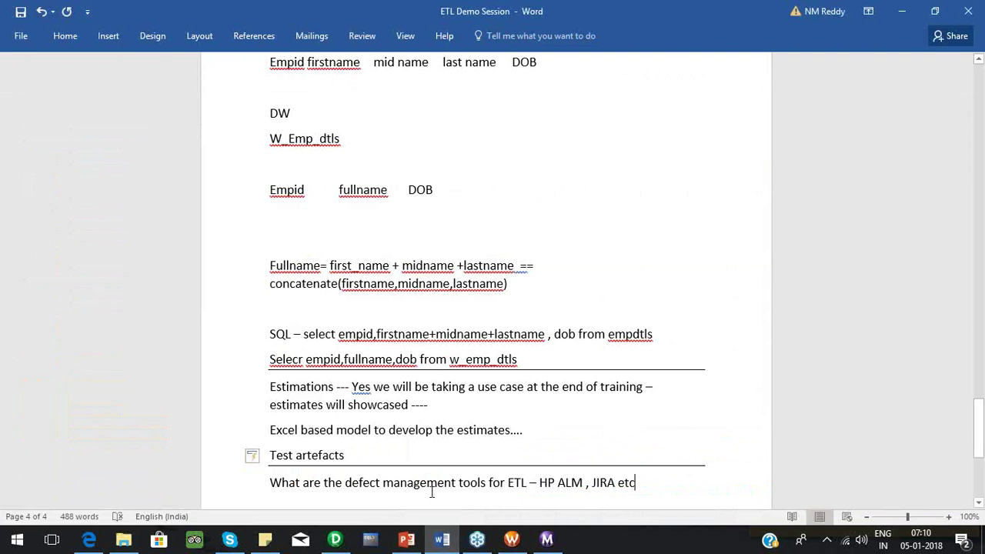
key("Return")
key("Return")
type("Testi")
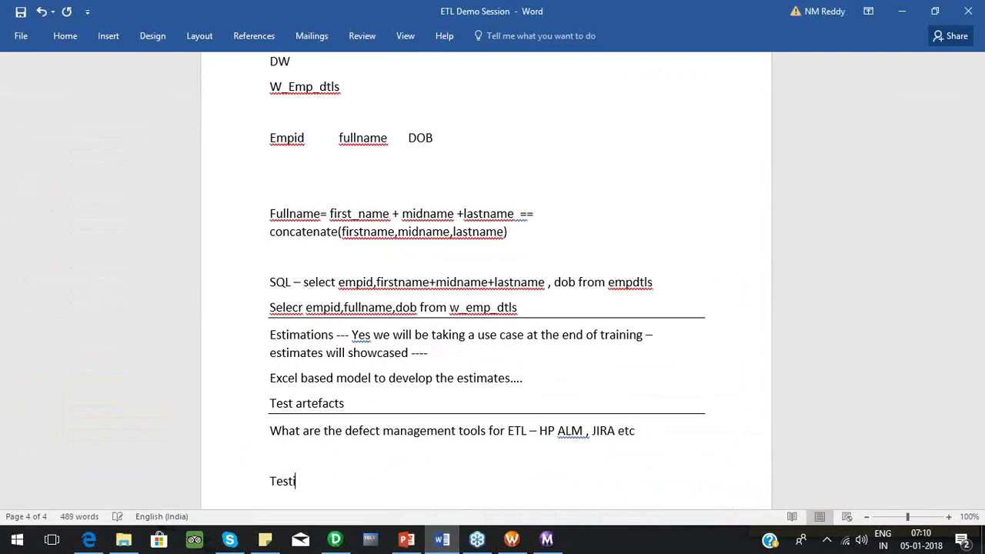
type("ng perspective-")
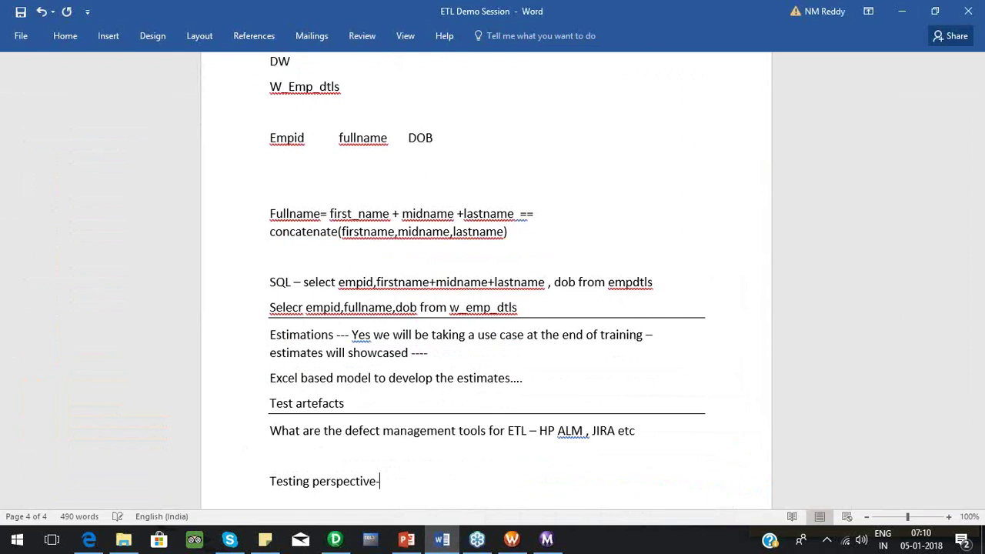
type("- WE will showcas")
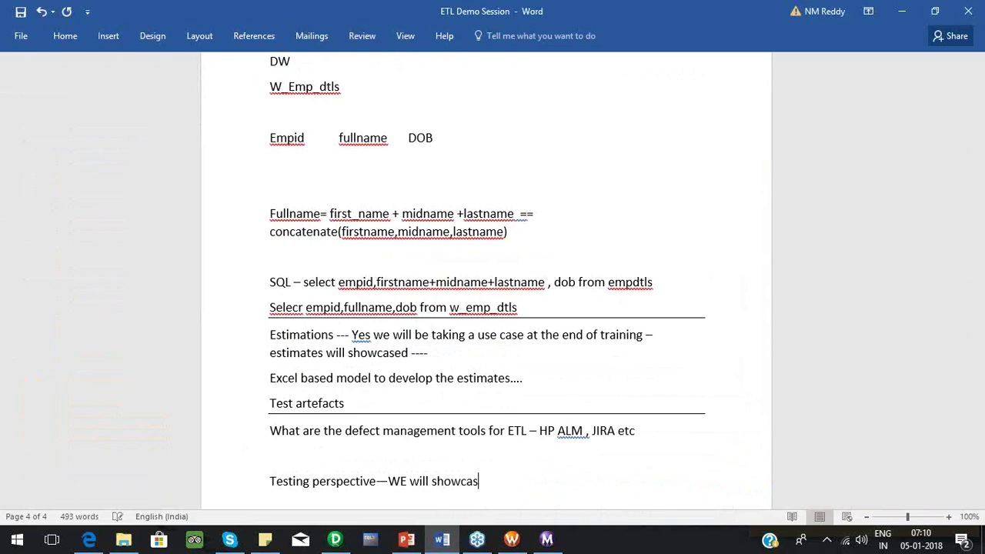
type("e some good praci")
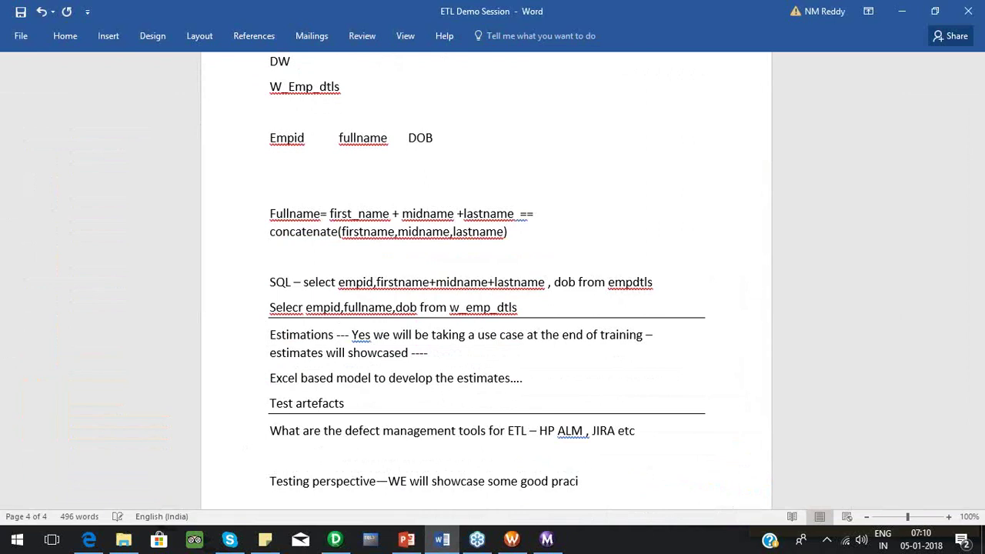
key("BackSpace")
type("tices--- how do you a")
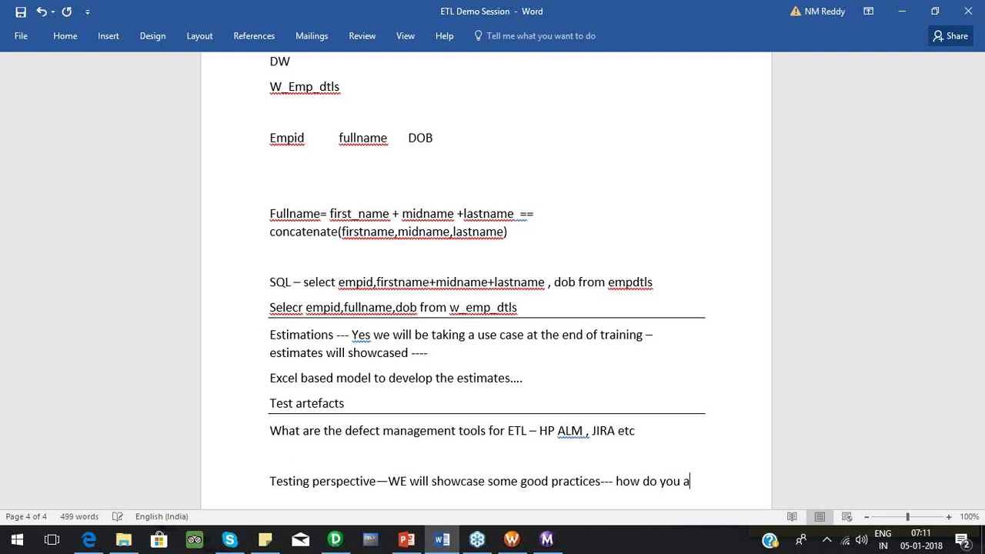
type("nalyse the")
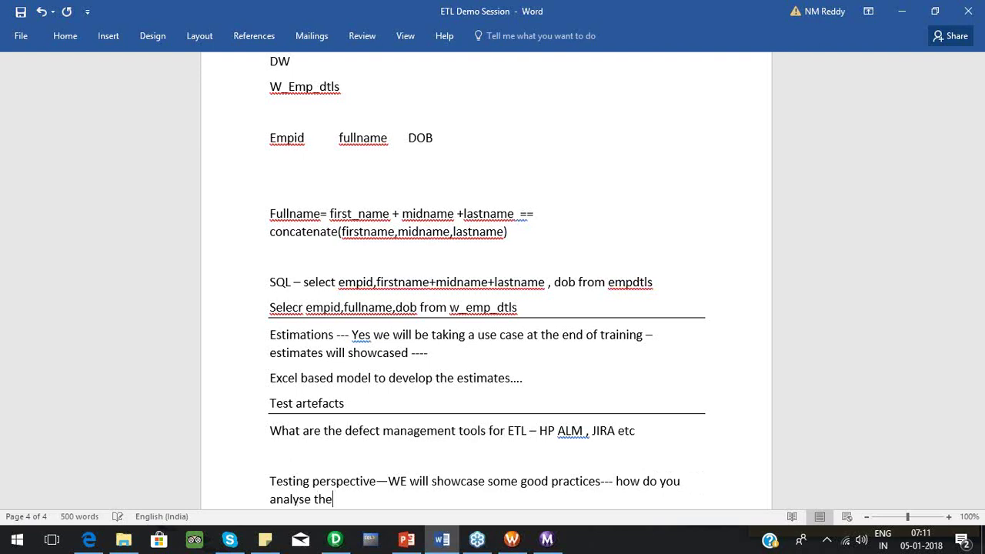
type(" existing p")
key("BackSpace")
type("mappings")
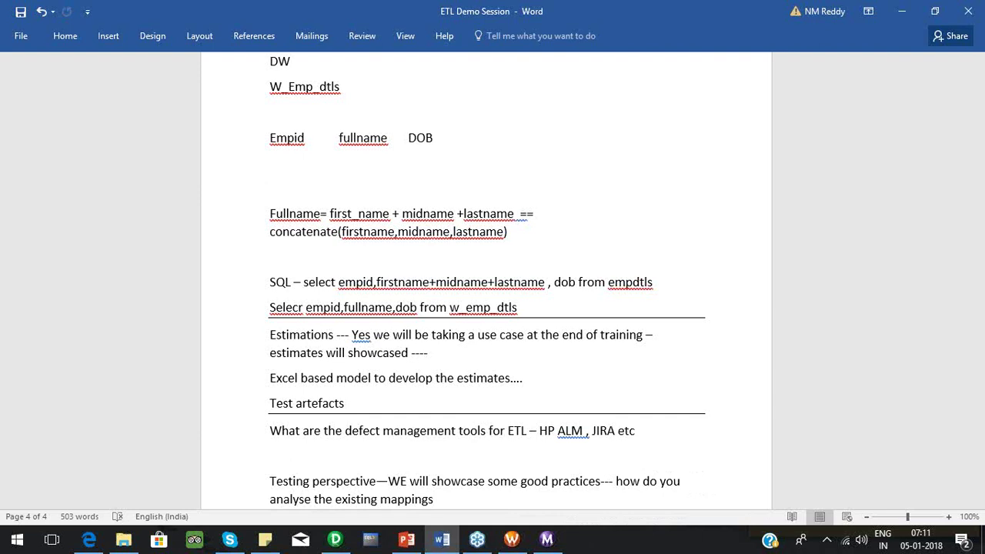
type("---")
scroll(486, 308, "down", 2)
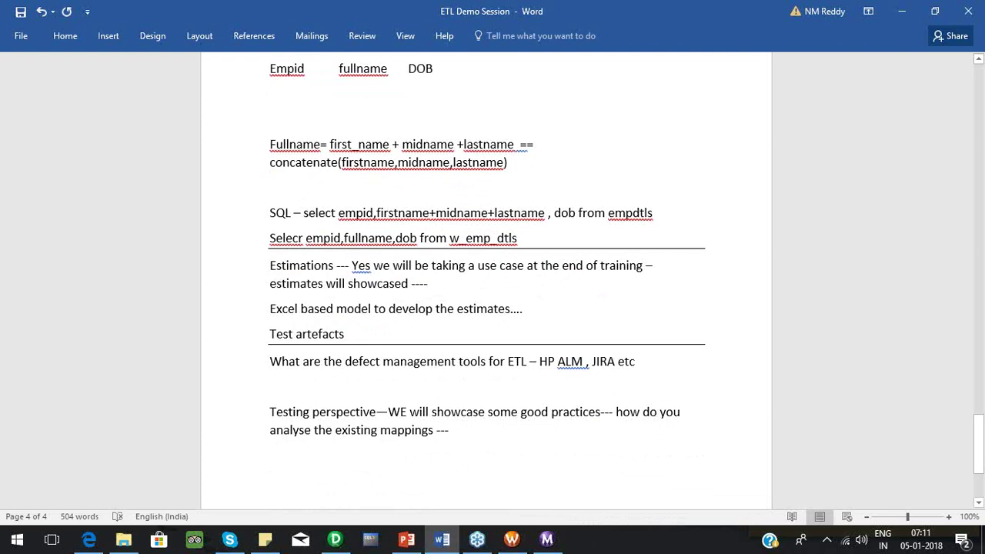
left_click(273, 480)
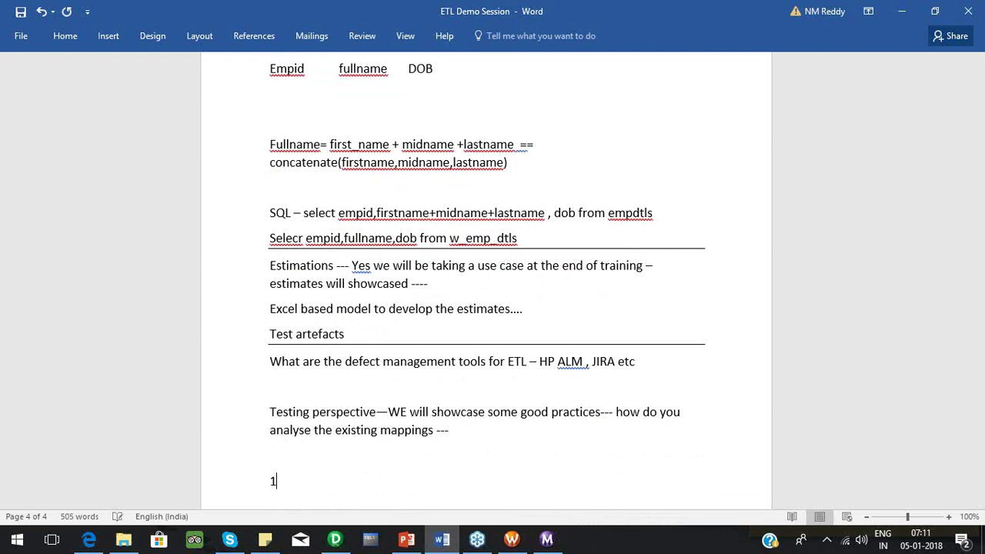
Add '25 workflows -- 100 mappings --- 1 mapping change request' and a 'Columns ... in the mapping' line.
type("25 workflows -- 100 mapp")
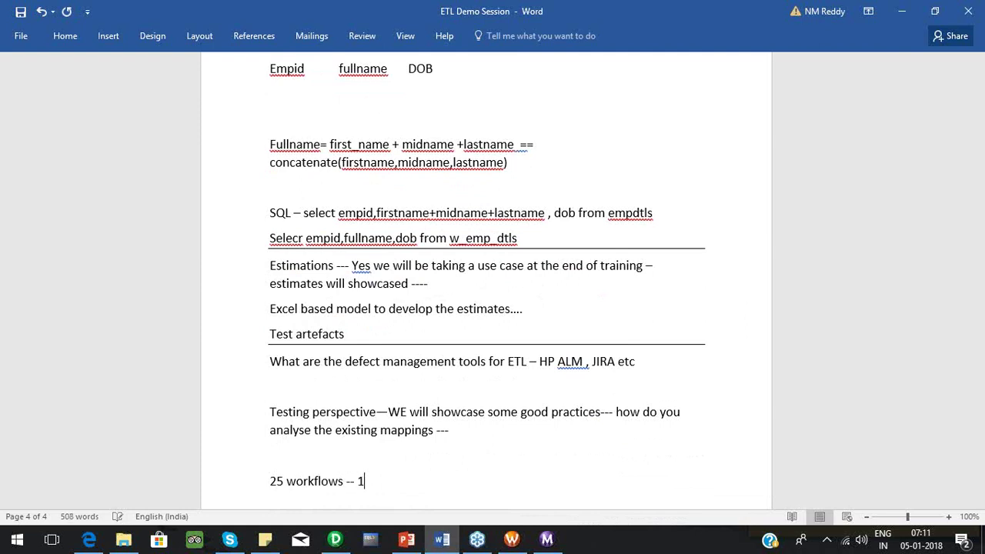
type("ings ---")
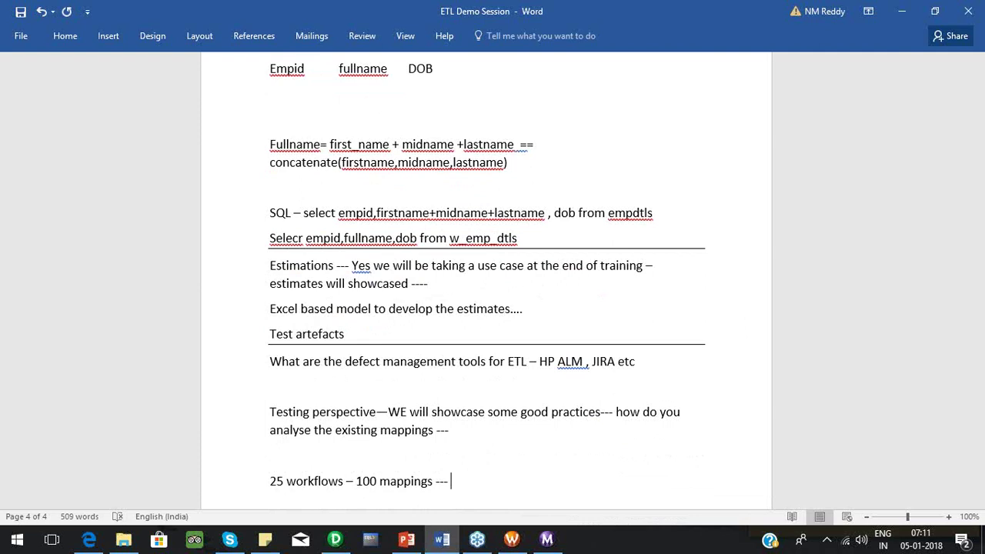
type("1 mapping change request- ---")
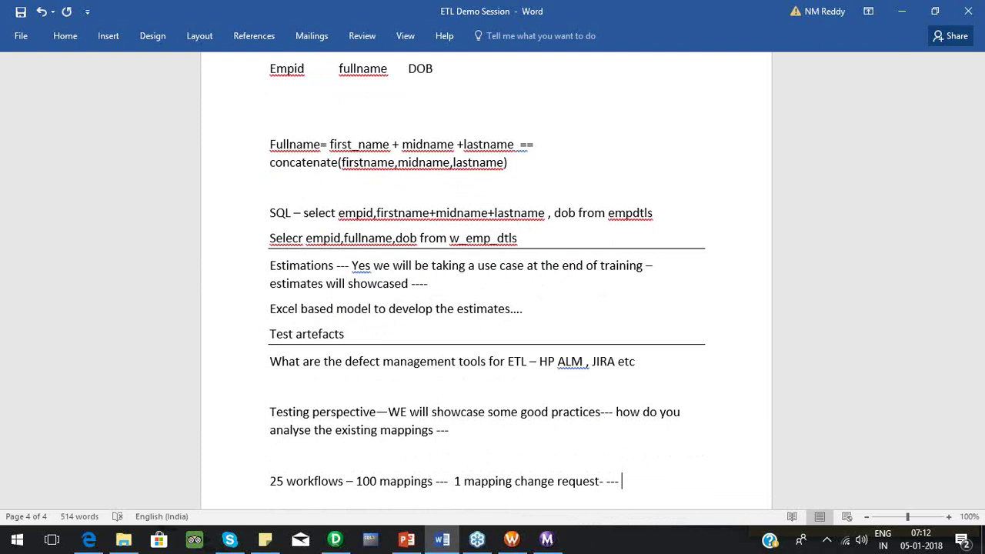
key("Return")
type("Columns ")
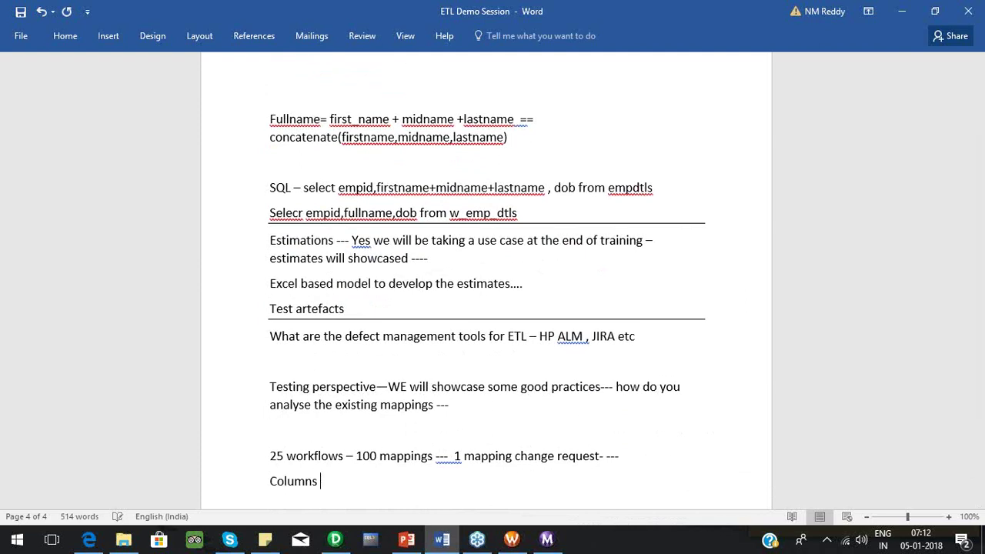
type("that are present in the ta")
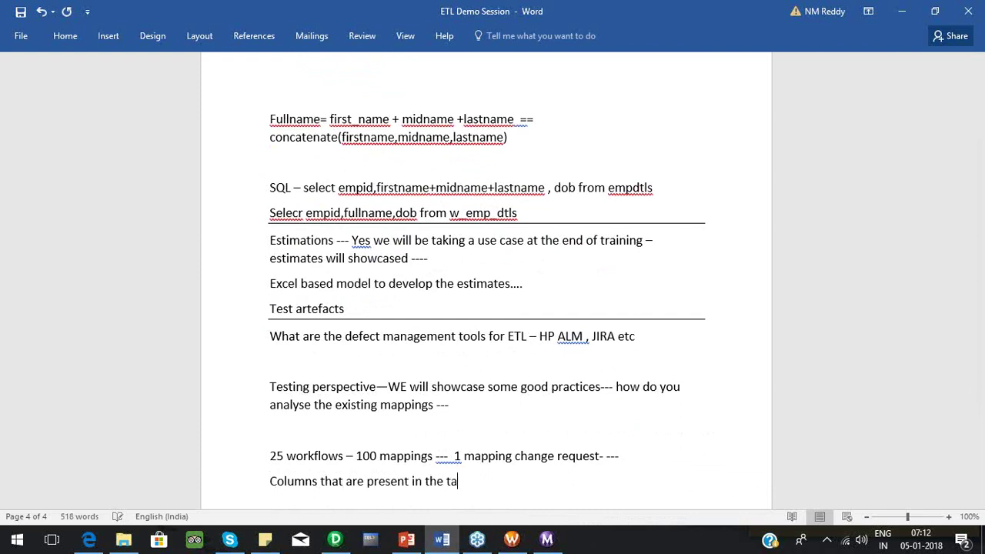
type("bles used in t")
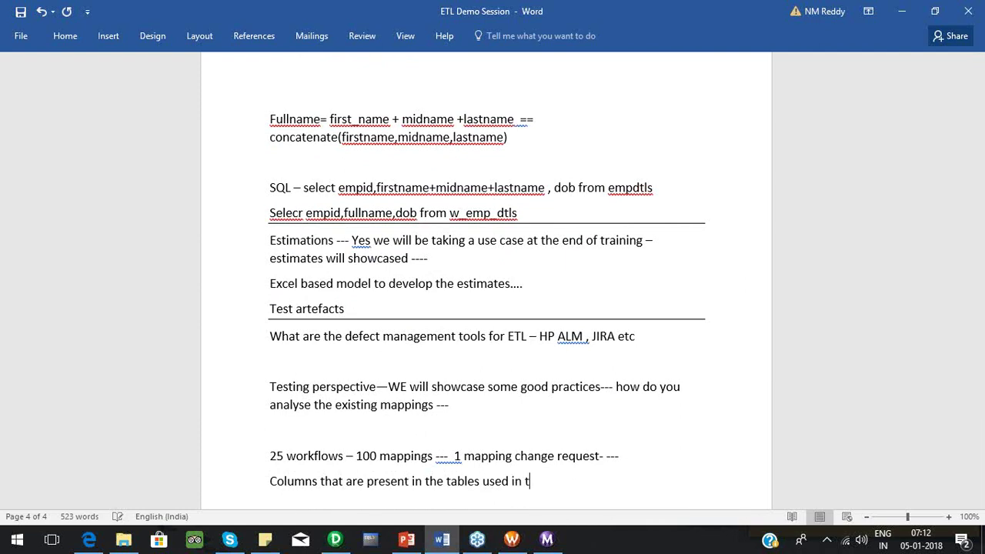
type("he mapping --")
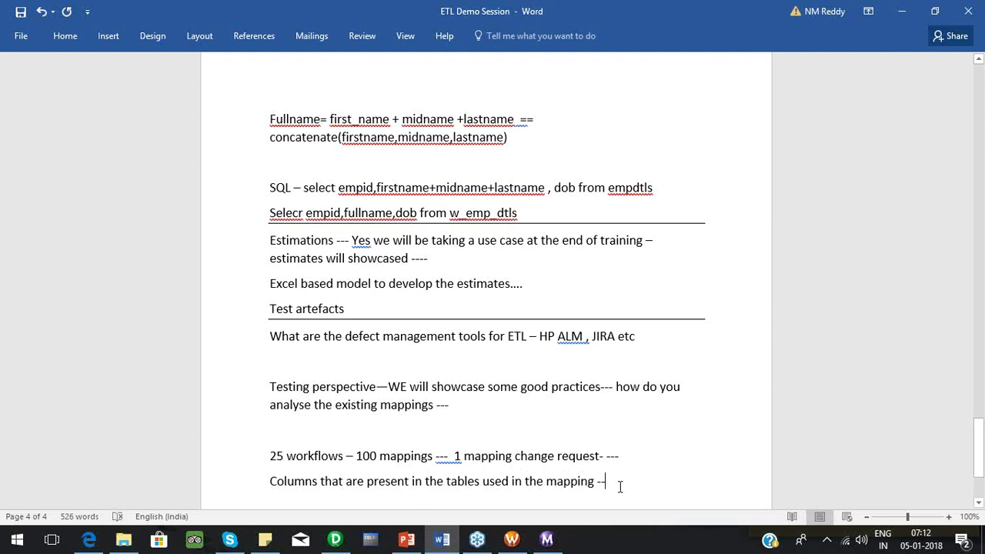
Add the note 'You will have to maintain an excel sheet by release wise---'.
key("Return")
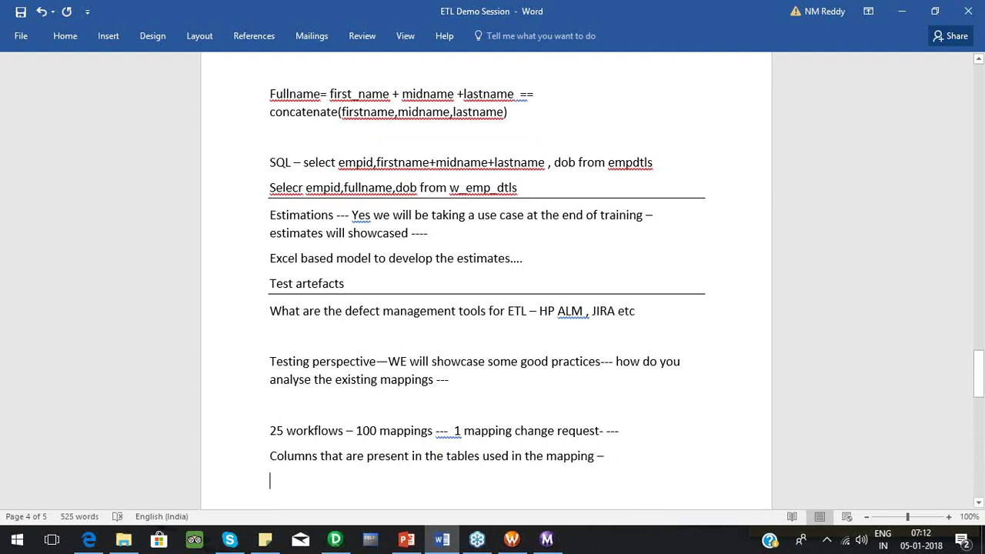
type("You will ha")
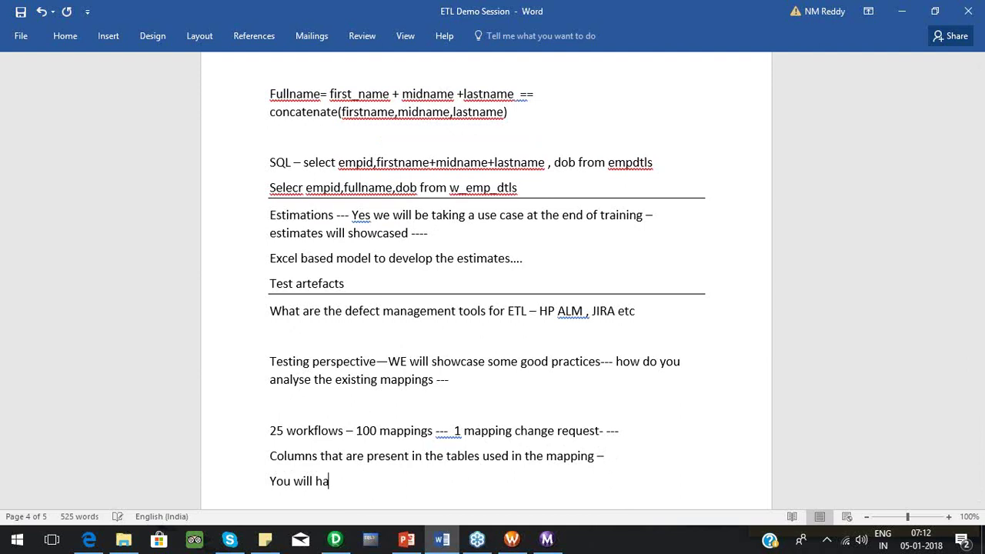
type("ve to maintain and")
key("BackSpace")
type("ex")
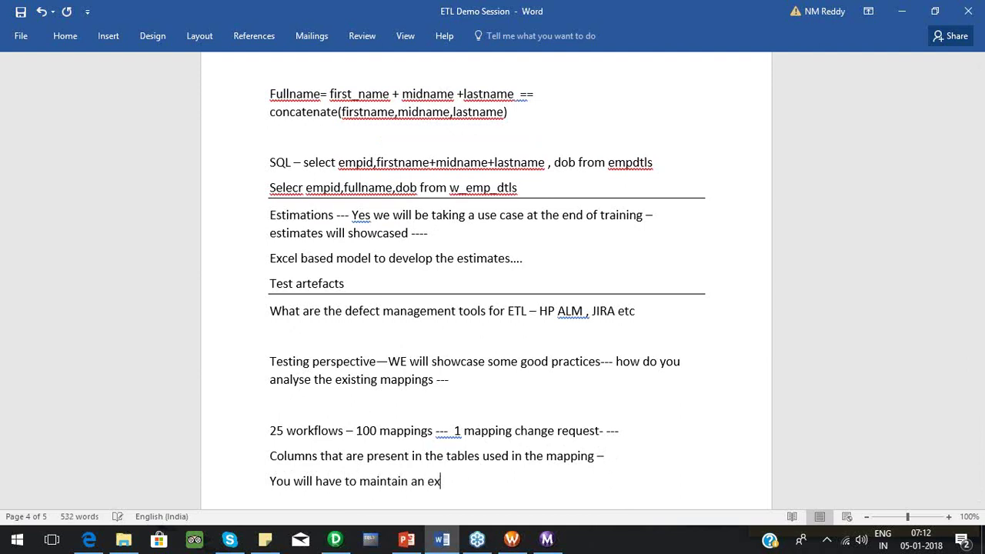
type("cel sheet by rele")
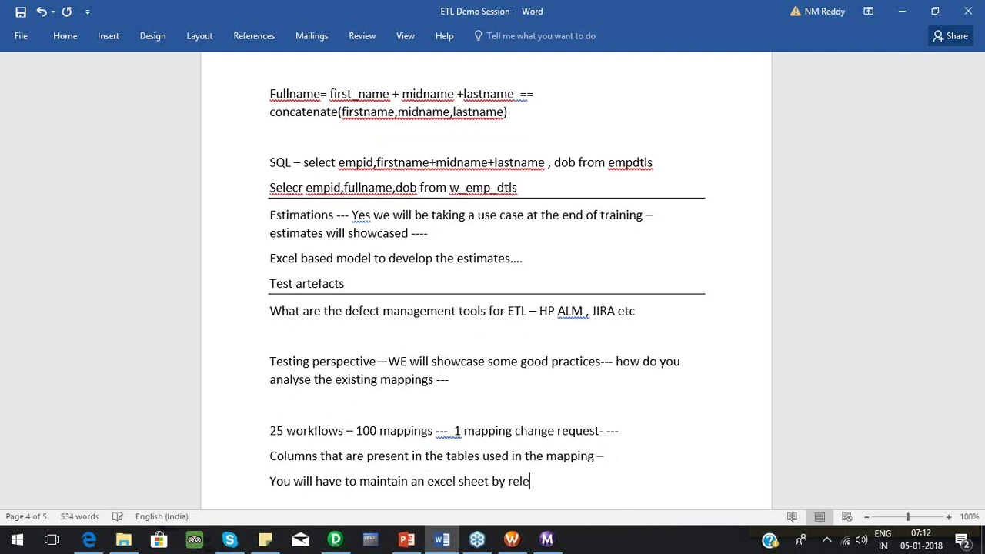
type("ase wise---")
Start Excel 2016 from the Most used list and create a blank workbook.
left_click(3, 539)
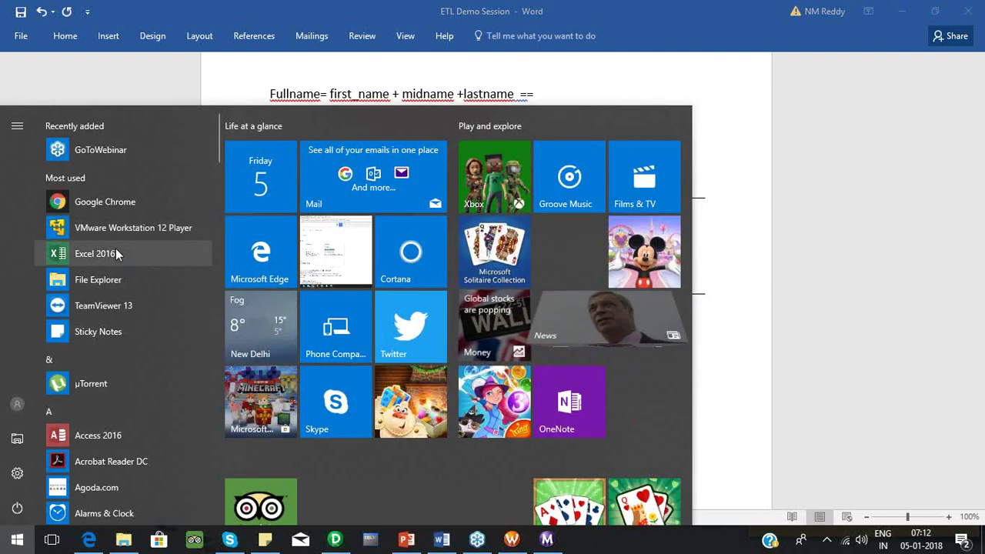
left_click(115, 248)
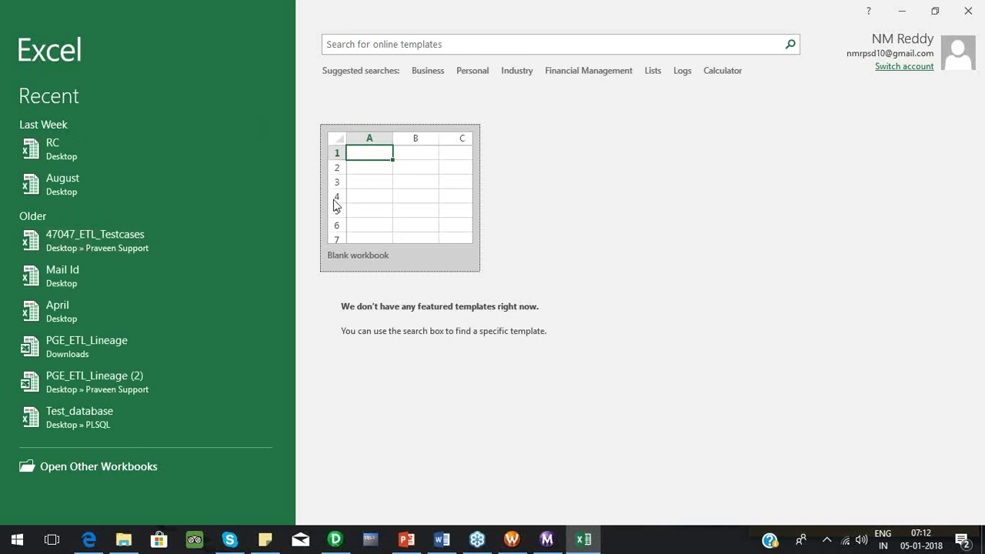
left_click(333, 198)
Enter headers Workflow name, Mapping name and Target table in cells A1 to C1.
left_click(332, 199)
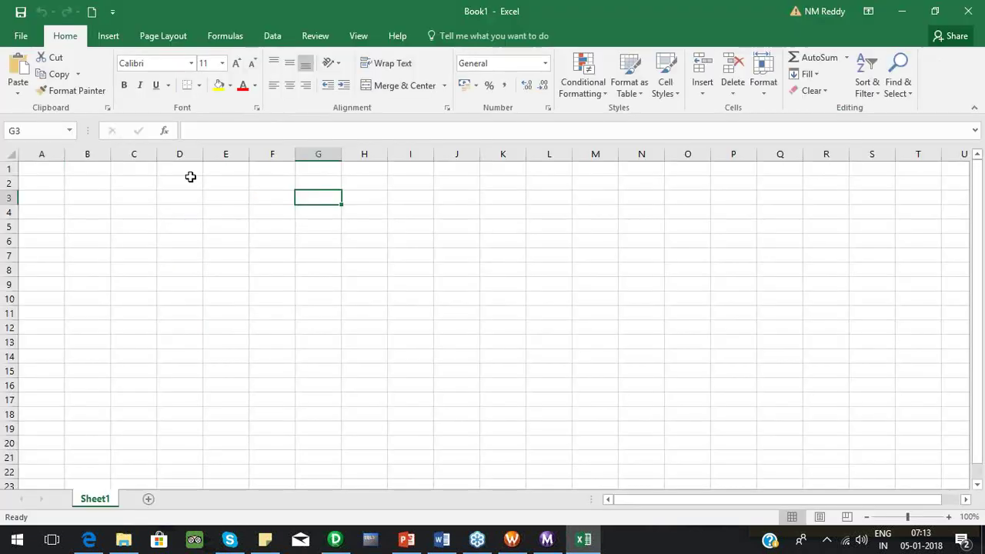
left_click(44, 170)
type("Workflow name")
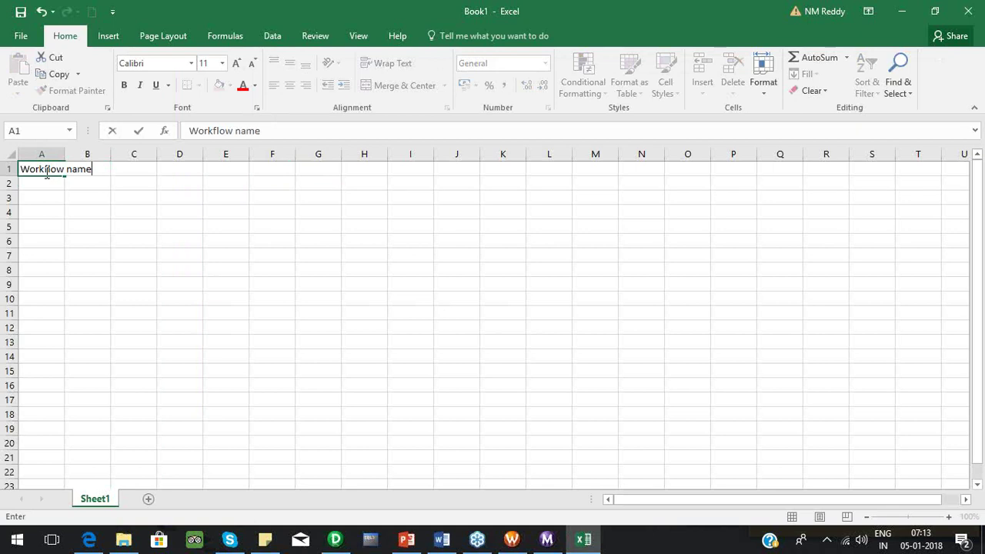
key("Tab")
type("Mapping a")
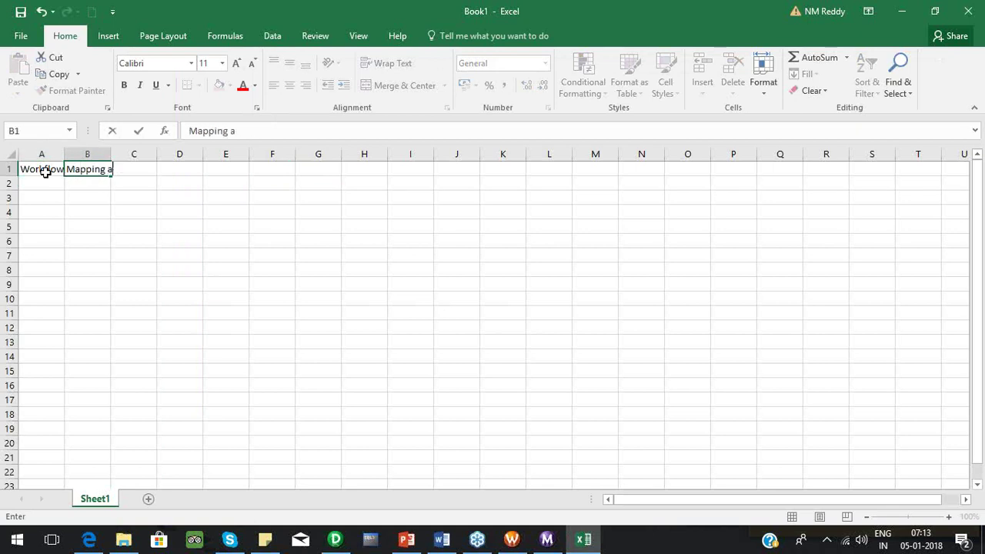
key("BackSpace")
type("name")
key("Tab")
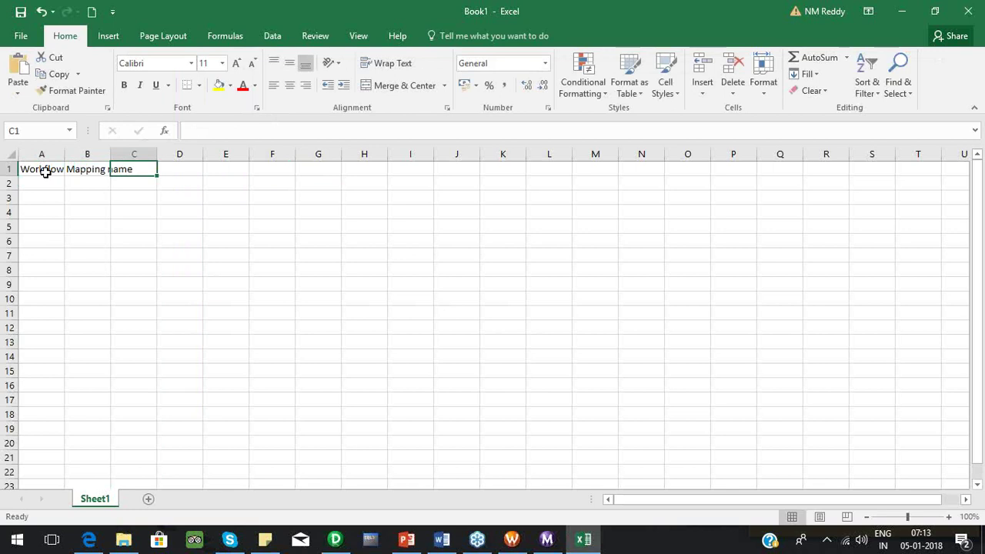
type("table")
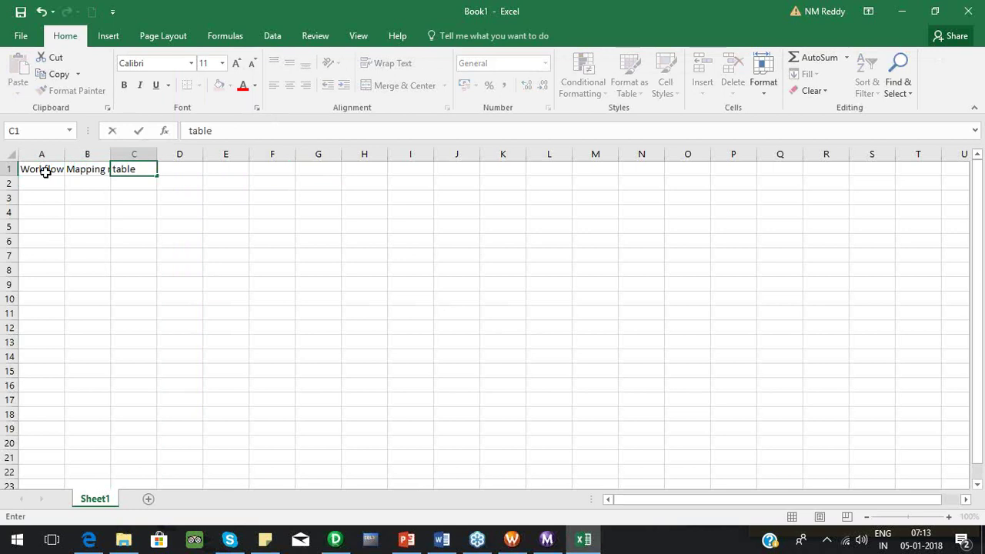
key("BackSpace")
key("BackSpace")
key("BackSpace")
key("BackSpace")
key("BackSpace")
type("Target table")
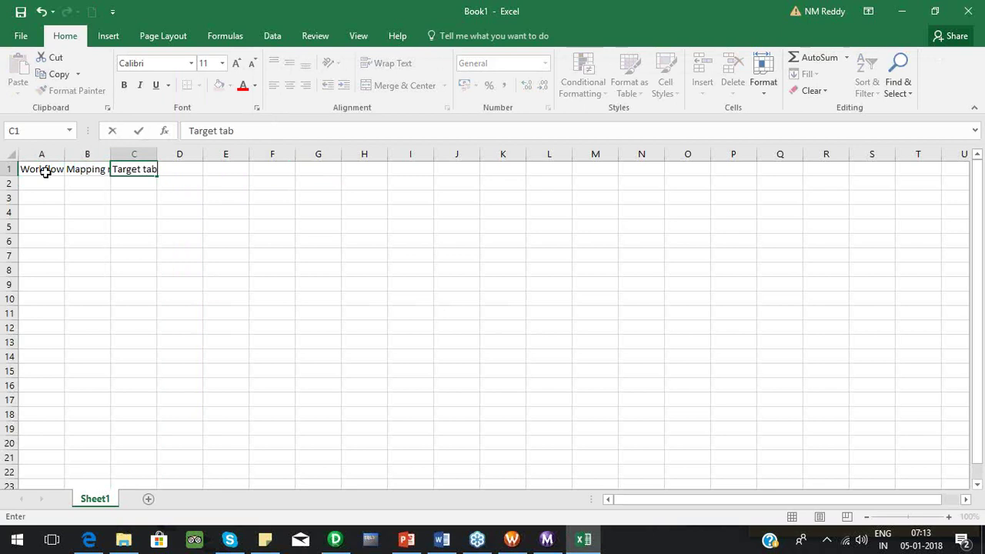
key("Tab")
Enter headers Source table, Target column, Source column, Target data type and Source data type in D1:H1.
type("Source t")
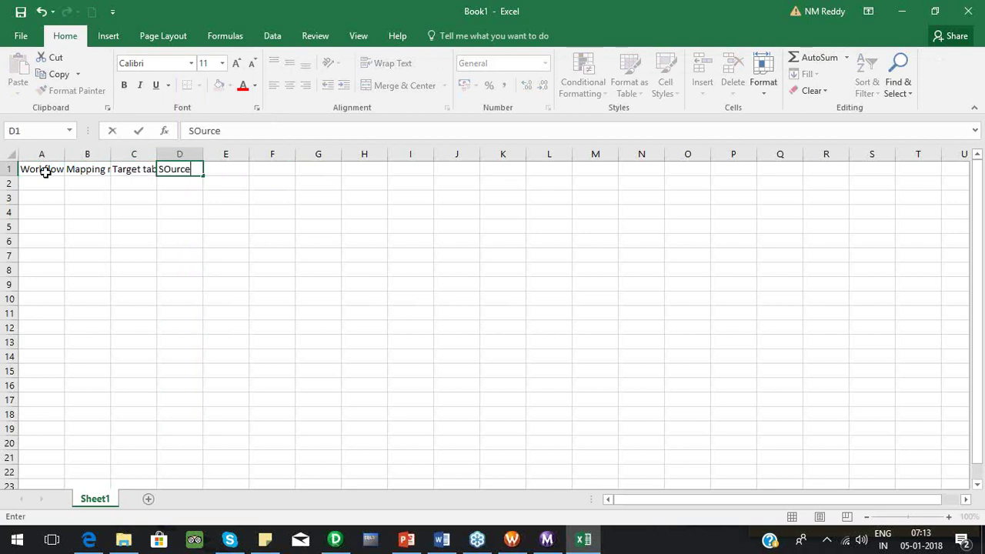
type("able")
key("Tab")
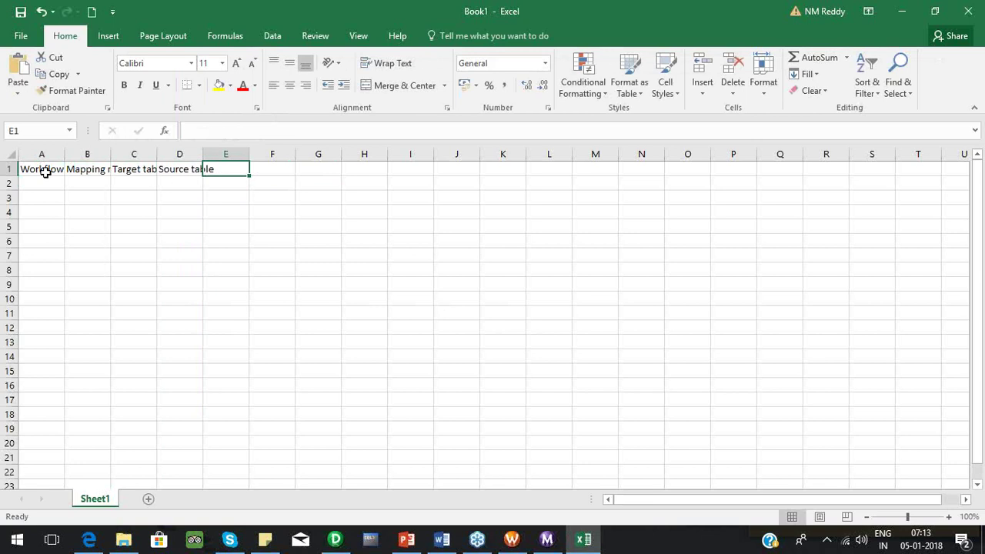
type("Target")
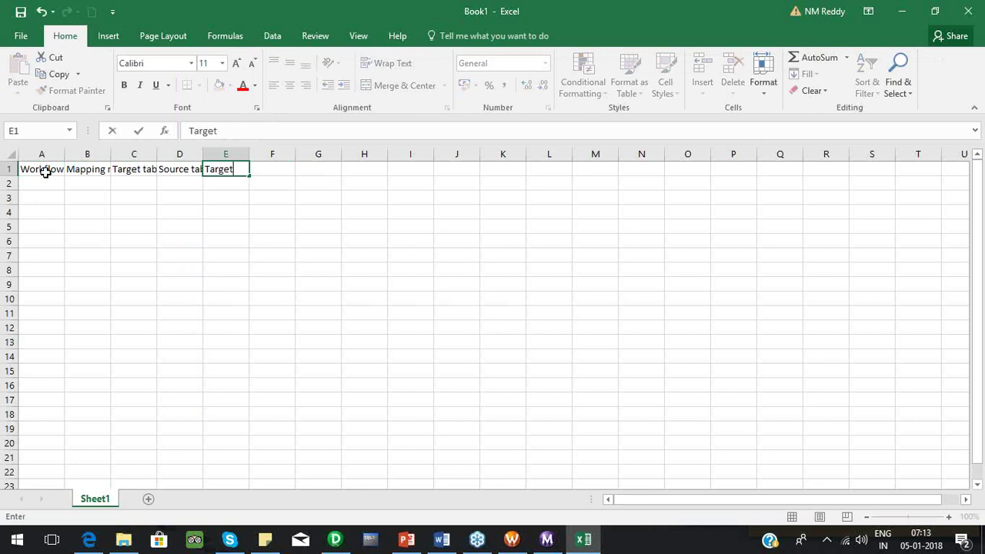
type(" column")
key("Tab")
type("SOurce co")
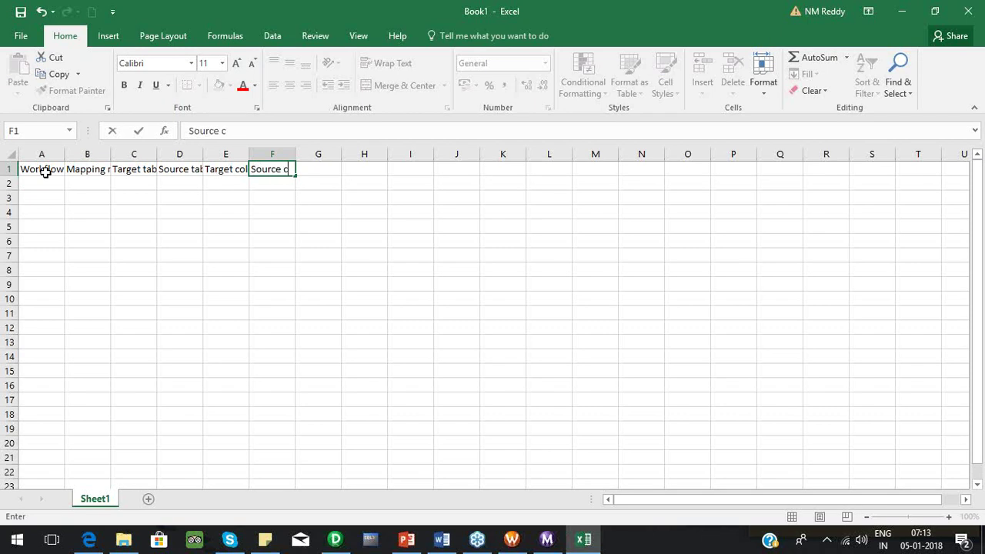
type("lumns")
key("Tab")
type("Targe")
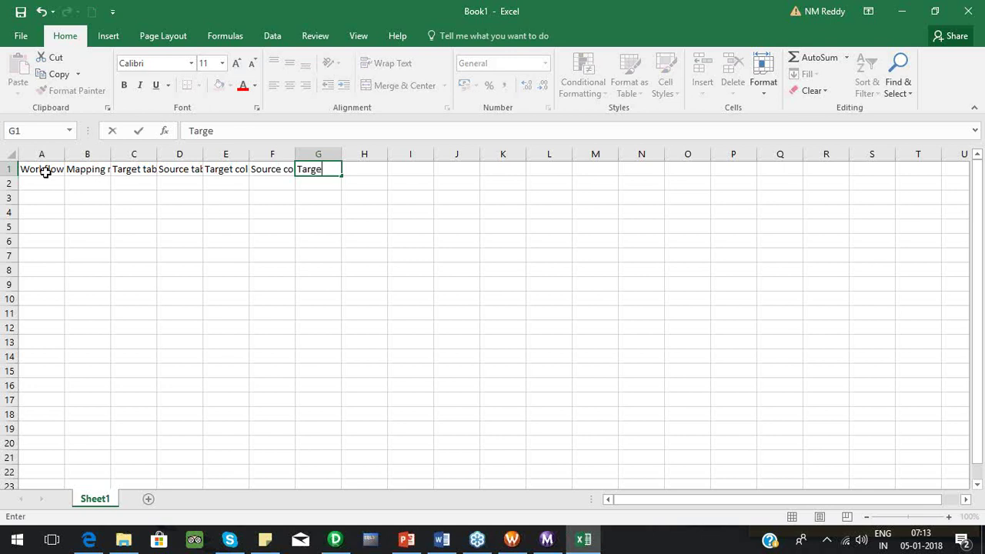
type(" t data type")
key("Tab")
type("Source ")
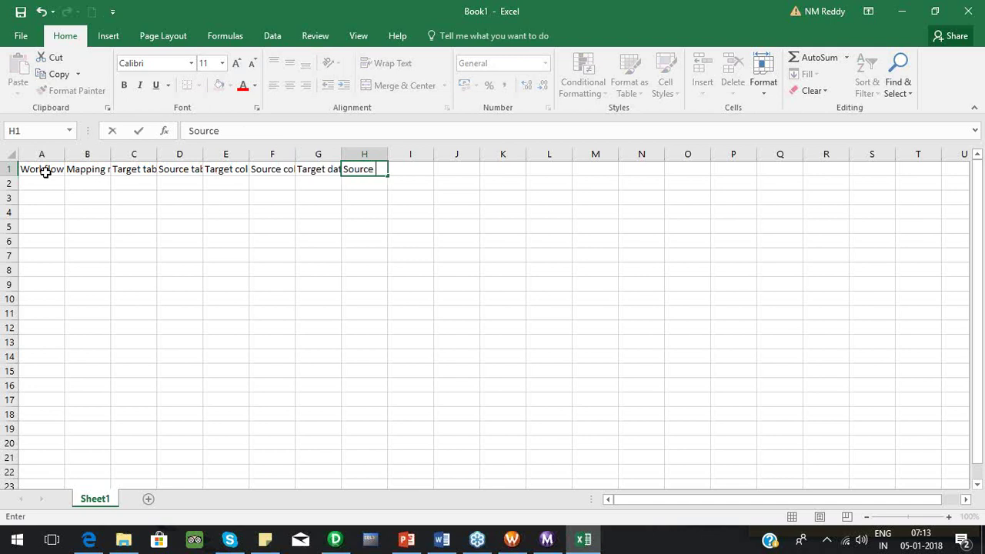
type("data typew")
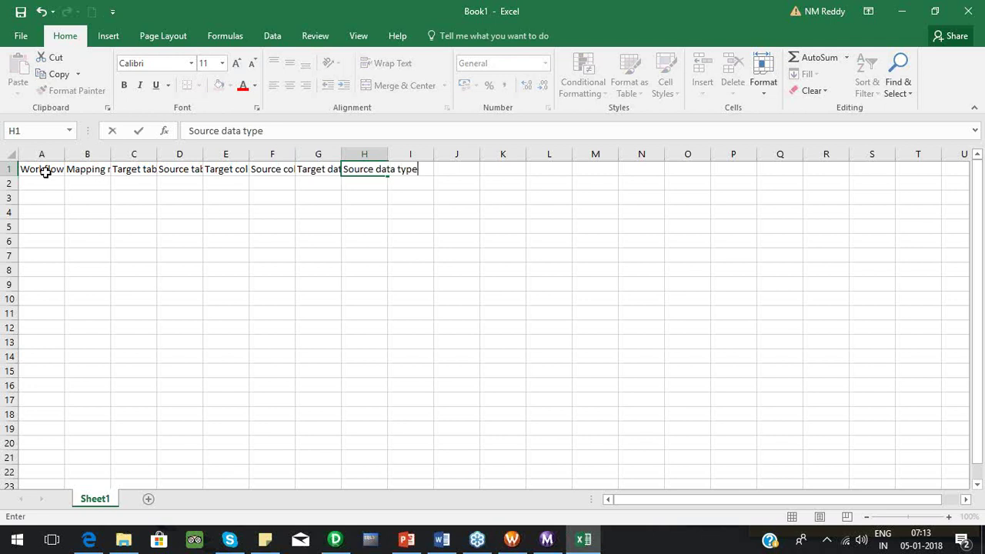
key("BackSpace")
key("Tab")
AutoFit columns A through H to their header text.
left_click(47, 153)
left_click_drag(48, 150, 382, 152)
double_click(387, 154)
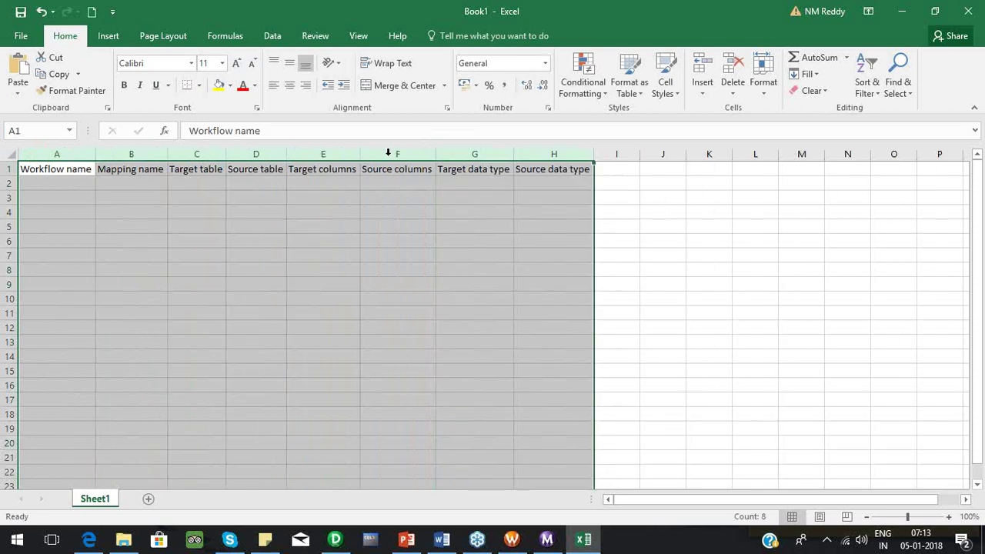
left_click(196, 200)
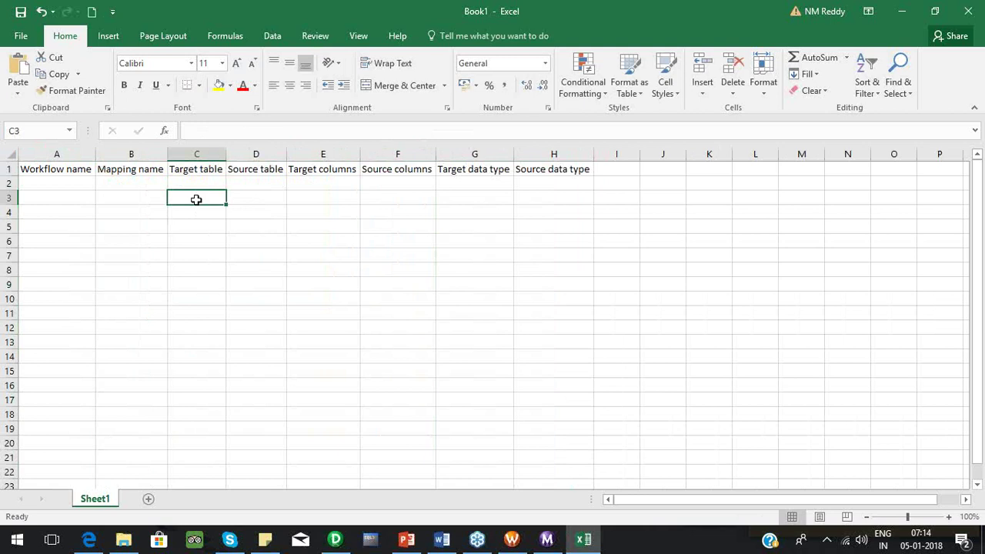
left_click(198, 181)
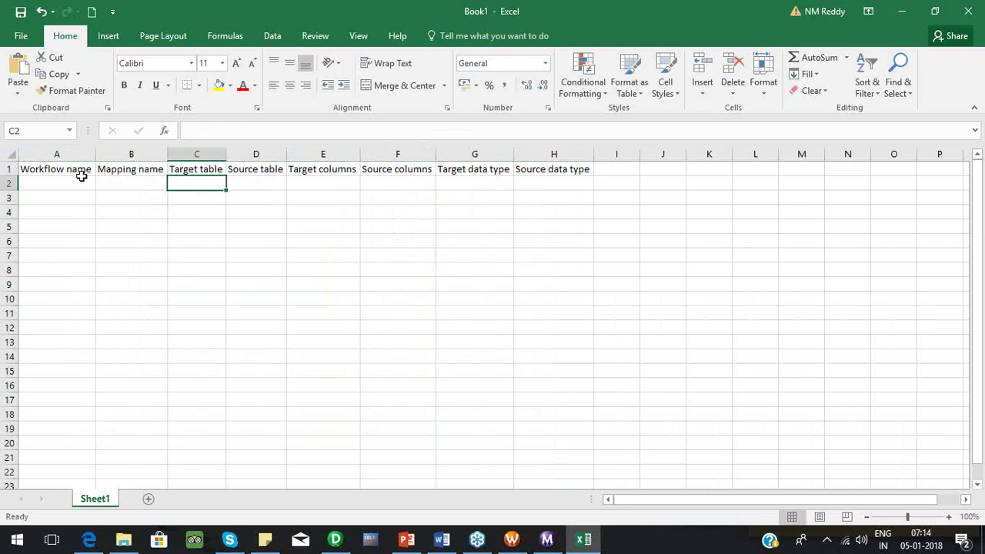
left_click(136, 183)
left_click(73, 182)
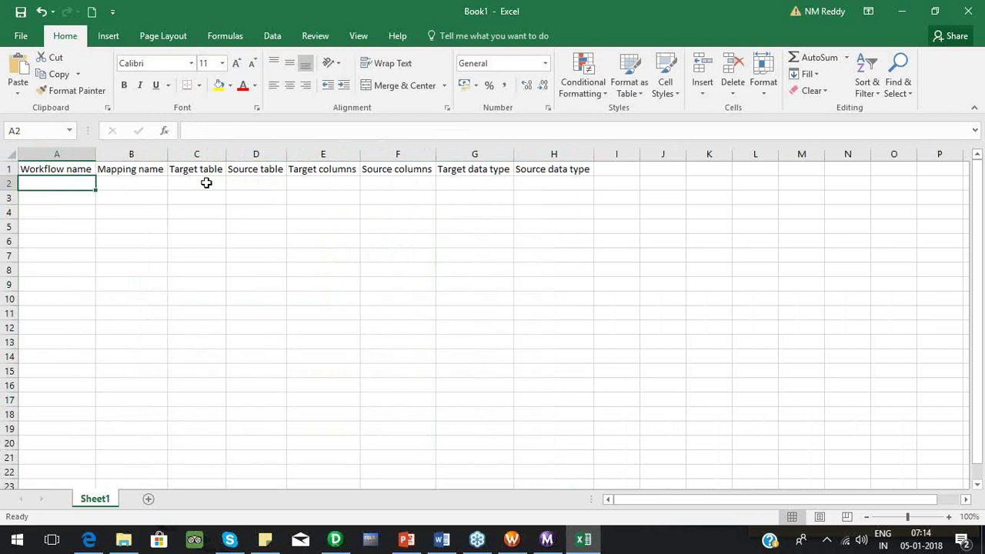
left_click(180, 180)
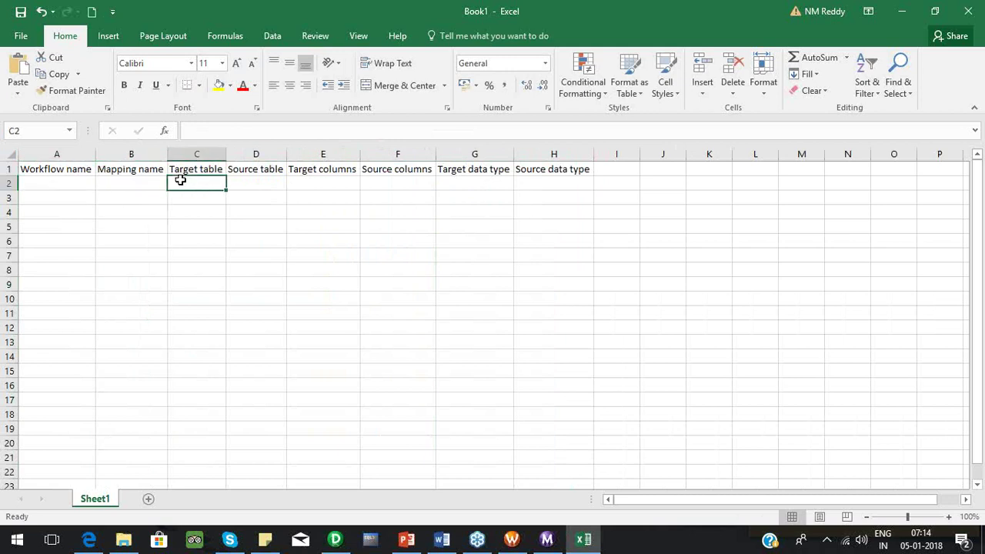
left_click(120, 186)
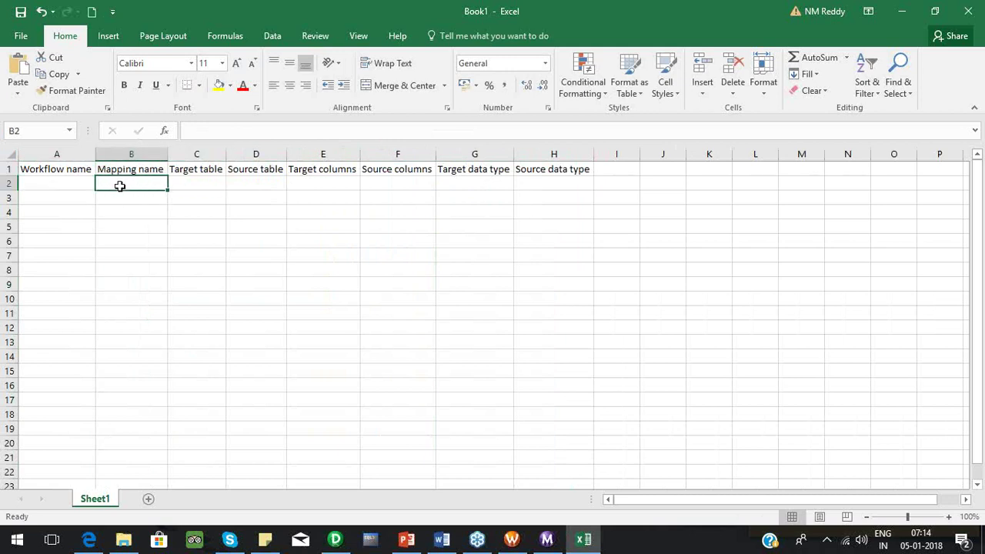
left_click(45, 189)
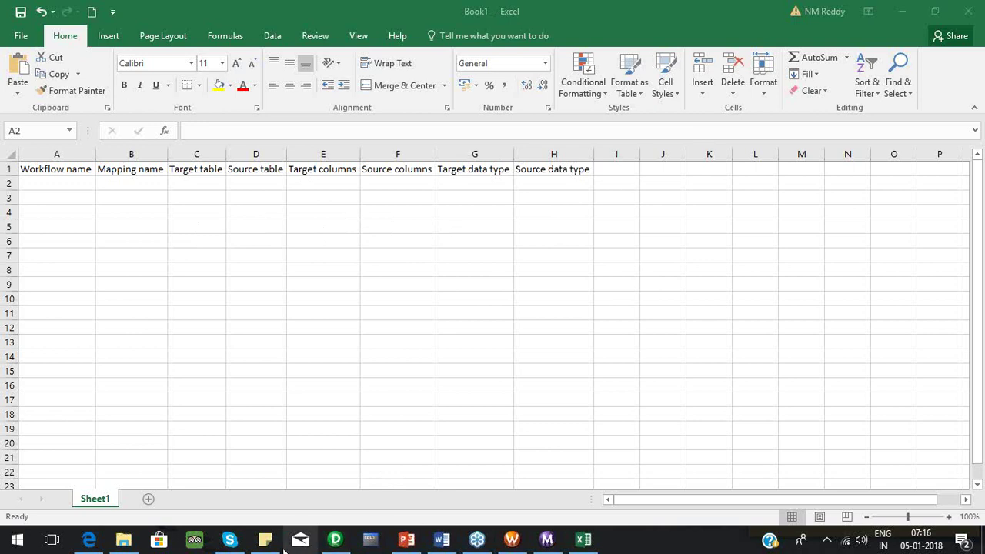
In the Word ETL notes, type '20 classes - 1:30 hr duration' below the last note.
left_click(443, 541)
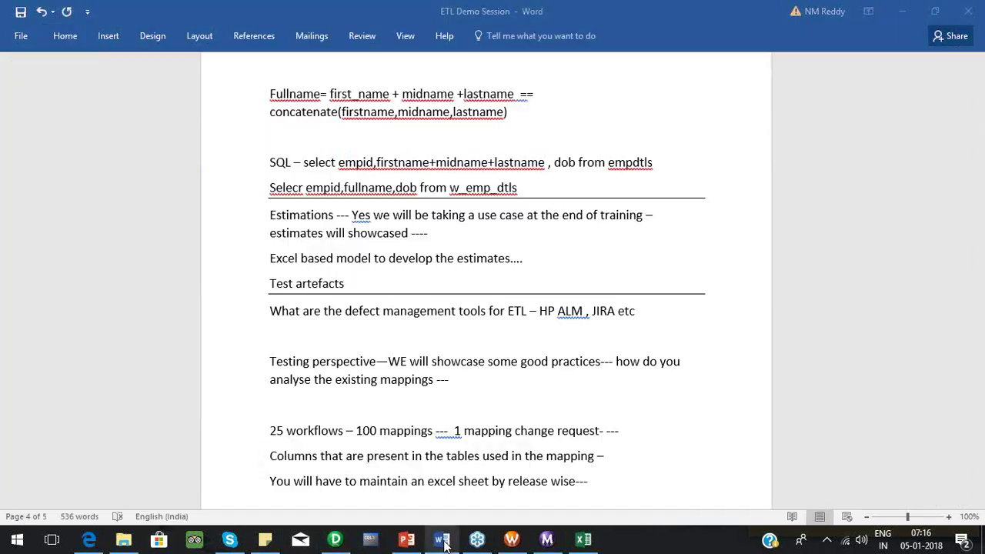
type("20 classes - 1.")
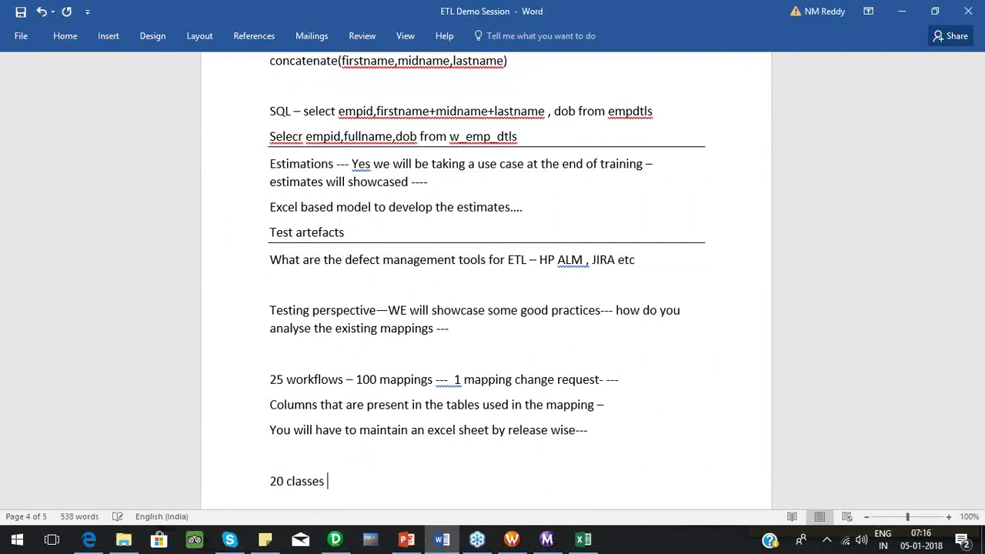
key("BackSpace")
type(":30 hr duration")
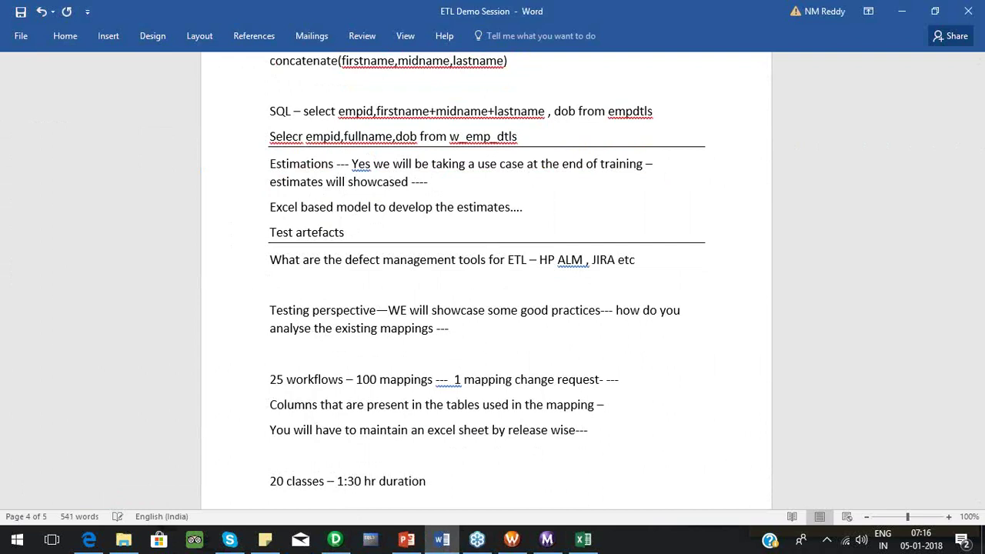
scroll(486, 276, "down", 4)
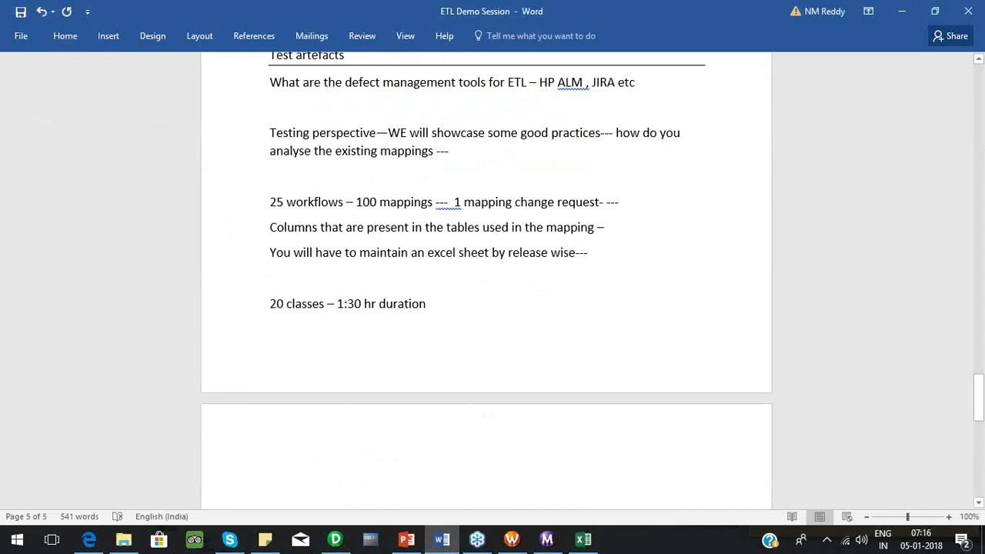